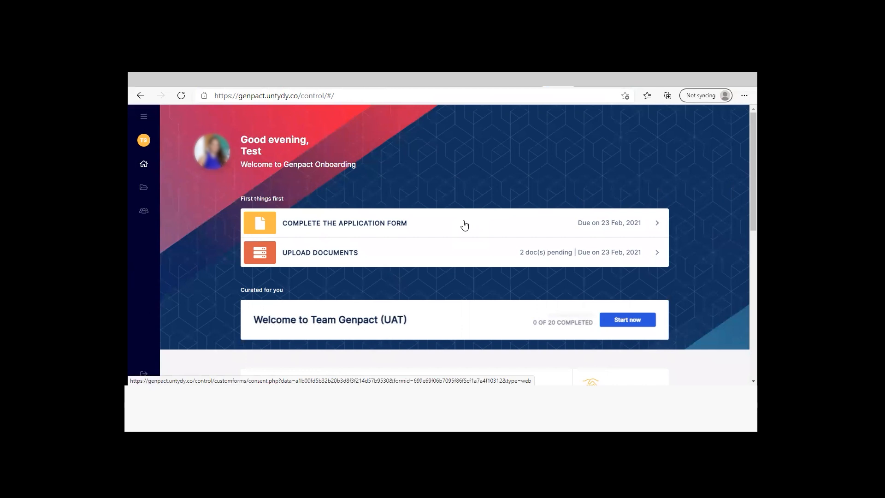
Open the application form, read through the employee authorization text and acknowledge consent to verification by outside vendors
{"action": "left_click", "coordinate": [440, 229]}
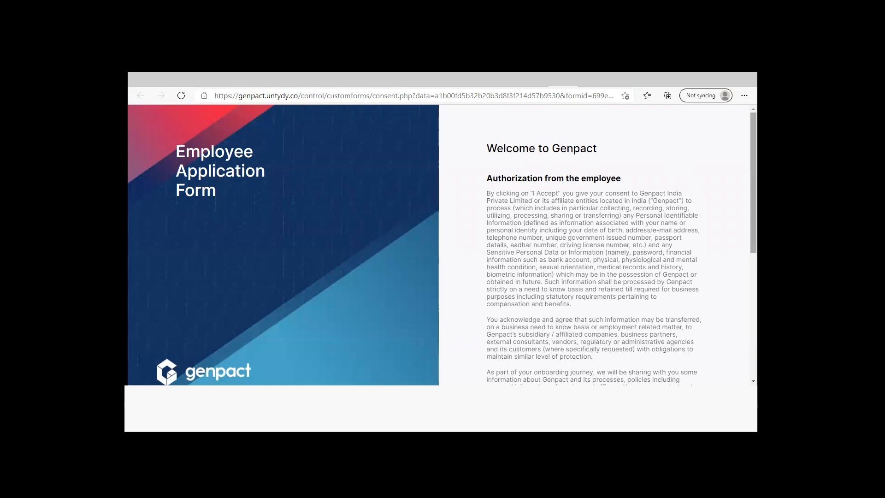
{"action": "scroll", "coordinate": [595, 249], "scroll_direction": "down", "scroll_amount": 3}
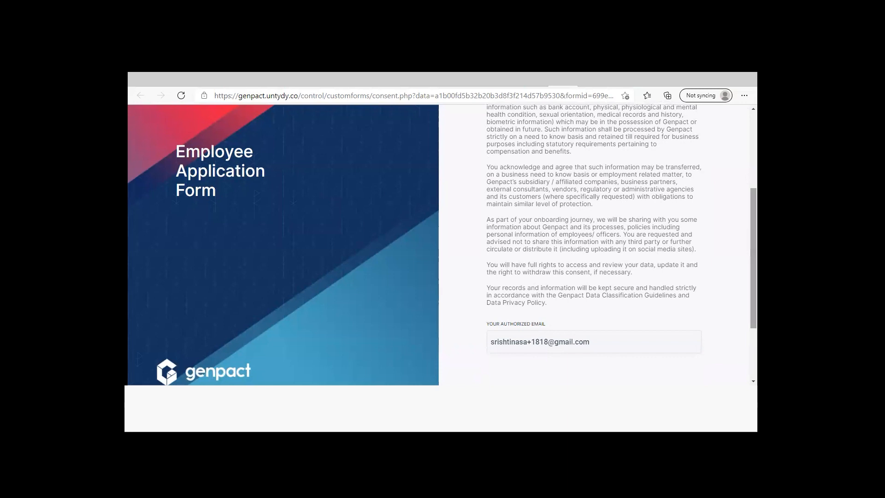
{"action": "scroll", "coordinate": [599, 299], "scroll_direction": "down", "scroll_amount": 1}
{"action": "left_click_drag", "start_coordinate": [598, 297], "coordinate": [481, 301]}
{"action": "left_click", "coordinate": [481, 300]}
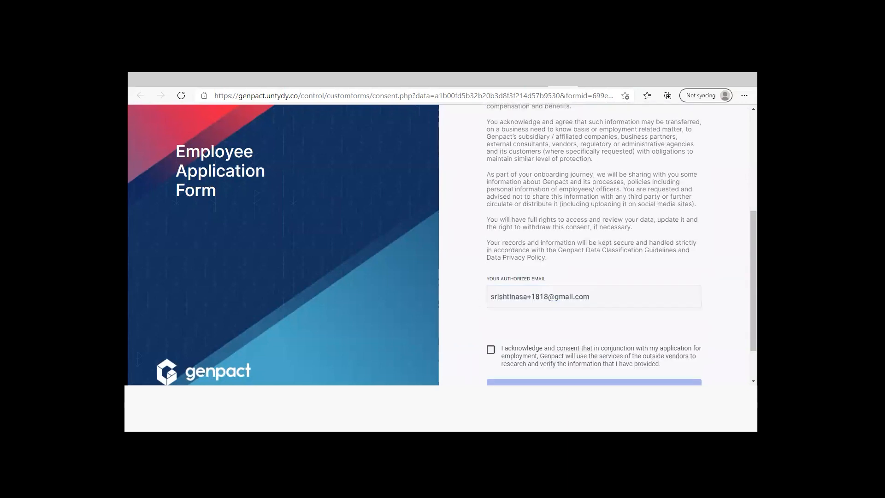
{"action": "scroll", "coordinate": [549, 299], "scroll_direction": "down", "scroll_amount": 1}
{"action": "left_click", "coordinate": [491, 321]}
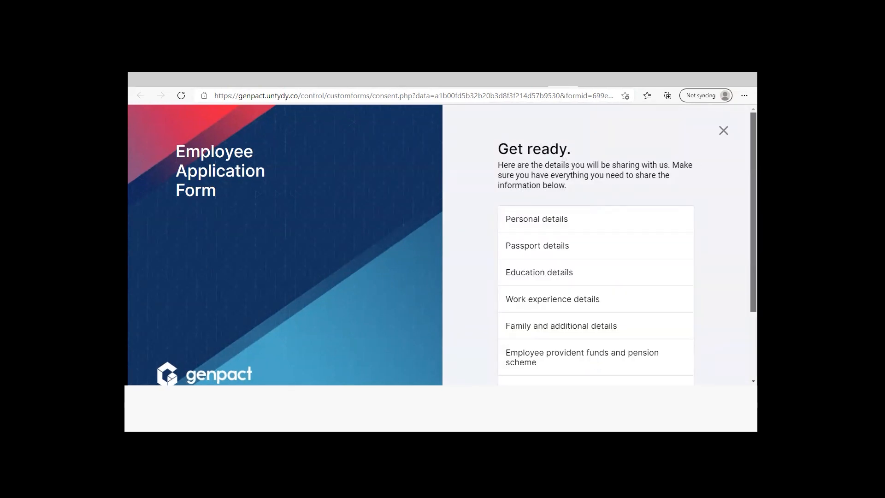
Go through the list of details to be shared and proceed to the Personal details section
{"action": "scroll", "coordinate": [596, 245], "scroll_direction": "down", "scroll_amount": 1}
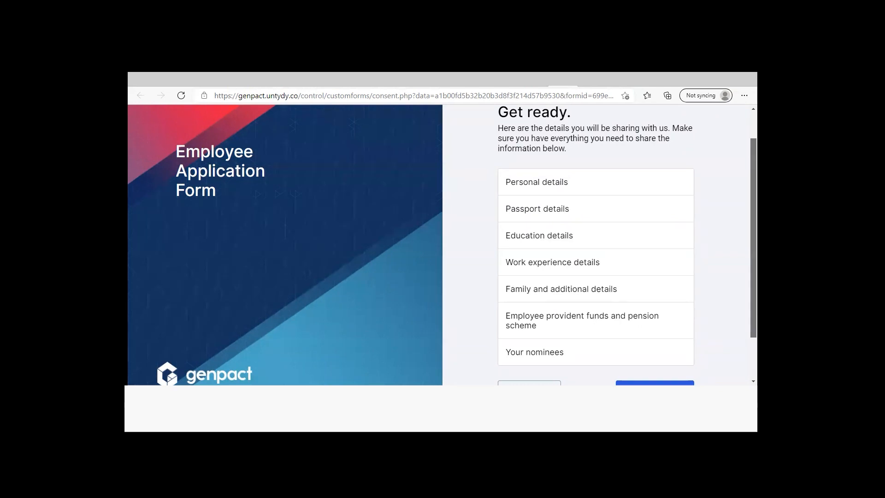
{"action": "scroll", "coordinate": [662, 353], "scroll_direction": "down", "scroll_amount": 1}
{"action": "left_click", "coordinate": [663, 353]}
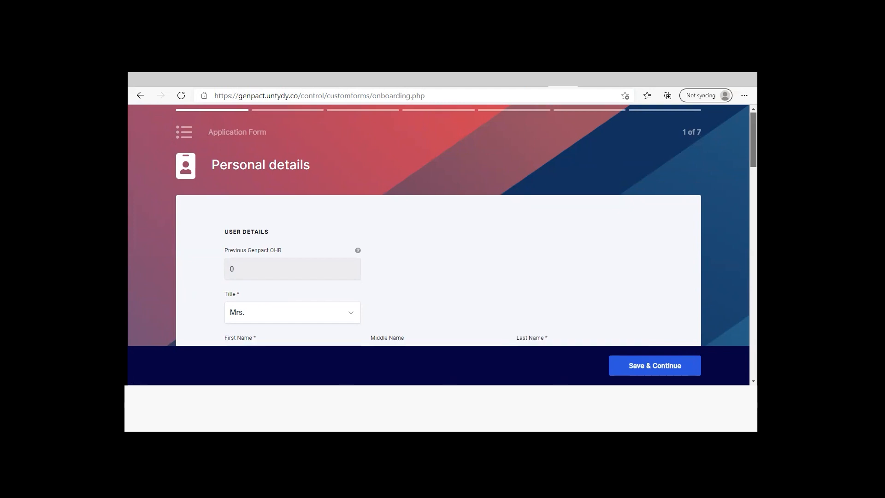
Review the user details, set the title to Mrs. and check the gender selection
{"action": "scroll", "coordinate": [442, 226], "scroll_direction": "down", "scroll_amount": 2}
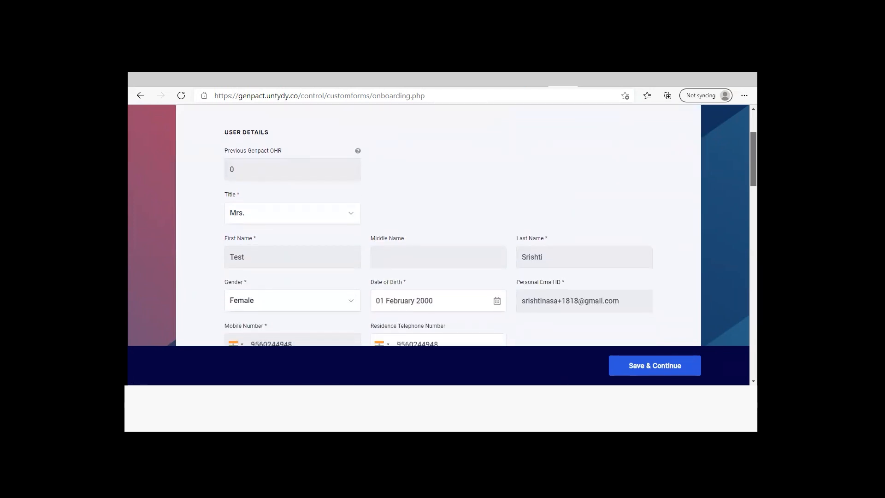
{"action": "scroll", "coordinate": [391, 206], "scroll_direction": "up", "scroll_amount": 1}
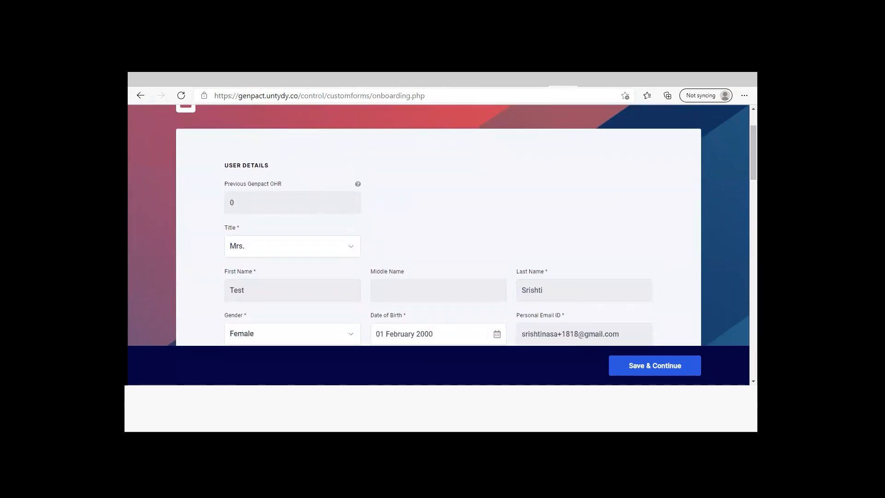
{"action": "scroll", "coordinate": [432, 182], "scroll_direction": "down", "scroll_amount": 2}
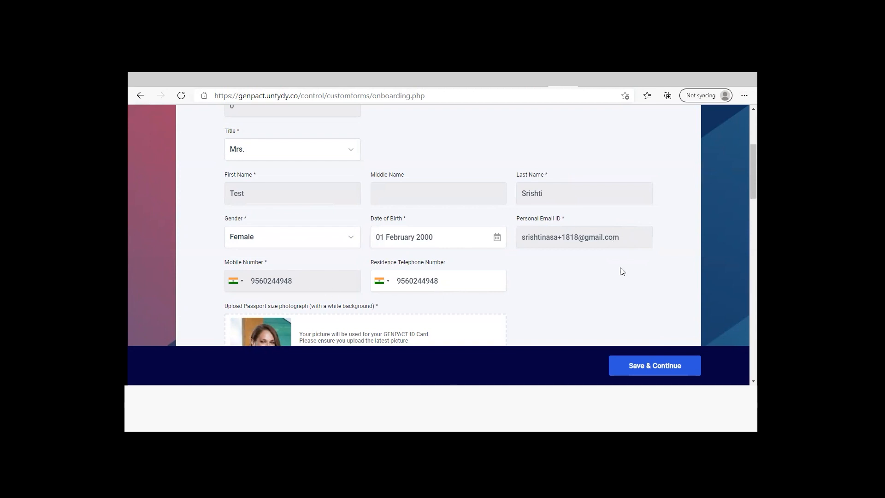
{"action": "scroll", "coordinate": [442, 226], "scroll_direction": "up", "scroll_amount": 1}
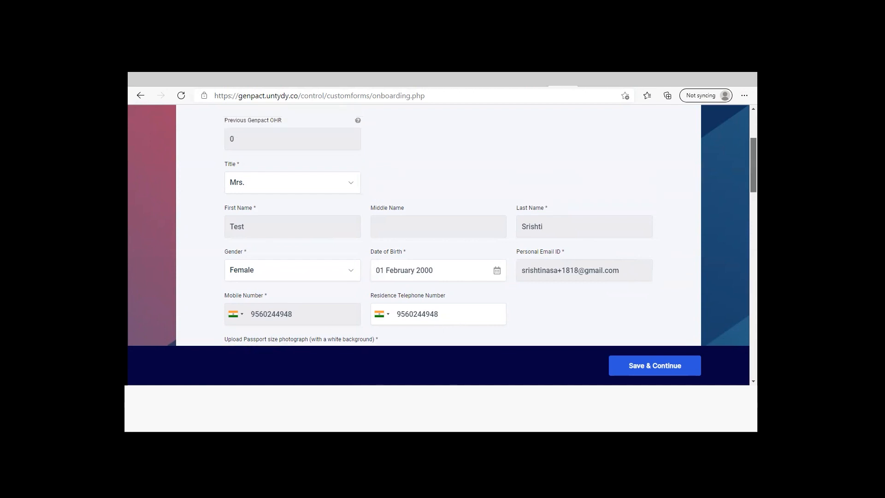
{"action": "left_click_drag", "start_coordinate": [753, 162], "coordinate": [753, 163]}
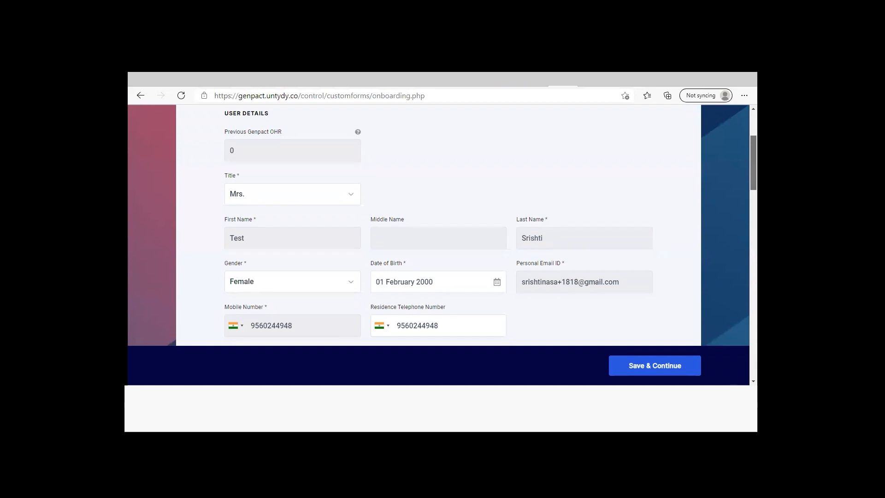
{"action": "scroll", "coordinate": [355, 247], "scroll_direction": "up", "scroll_amount": 1}
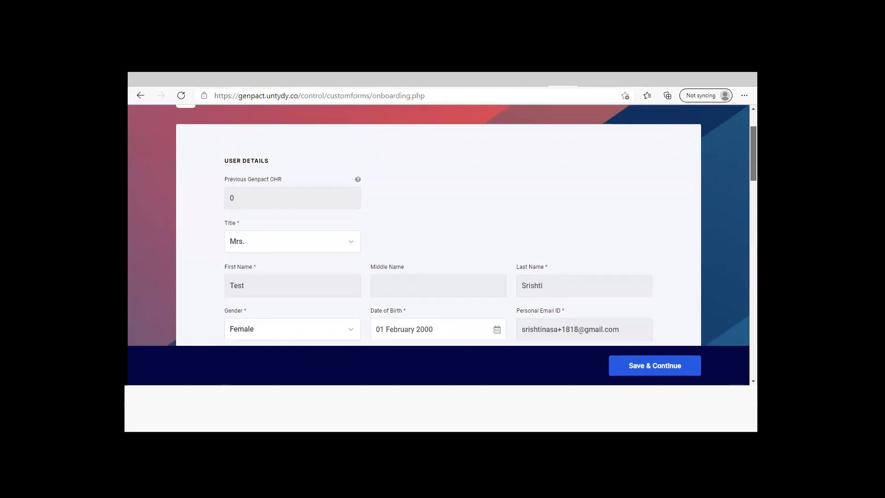
{"action": "left_click", "coordinate": [354, 244]}
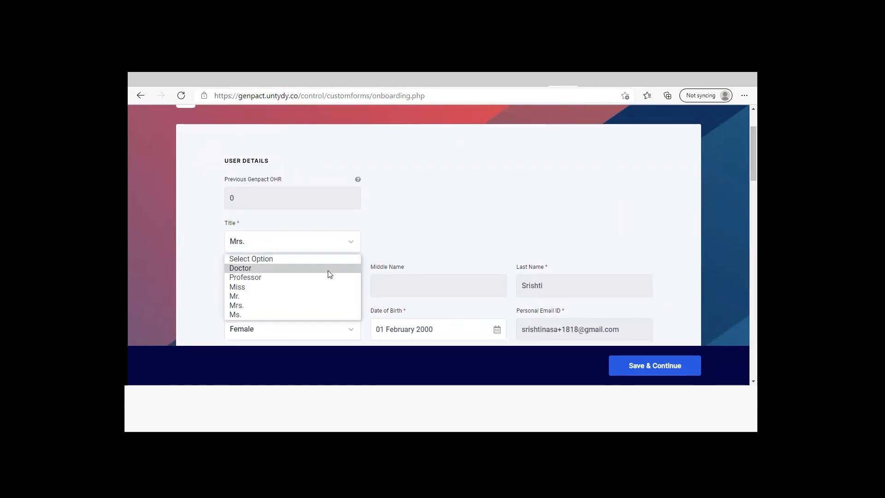
{"action": "left_click", "coordinate": [321, 305]}
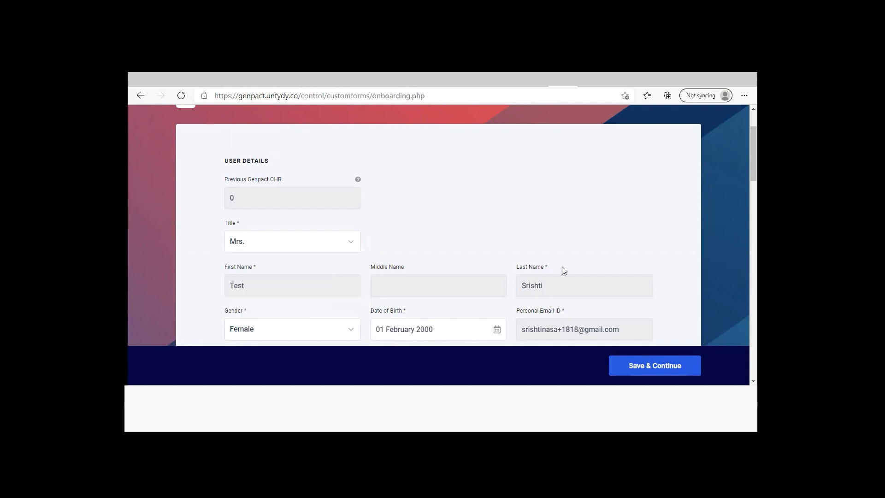
{"action": "scroll", "coordinate": [468, 279], "scroll_direction": "down", "scroll_amount": 2}
{"action": "left_click", "coordinate": [354, 236]}
{"action": "left_click", "coordinate": [354, 238]}
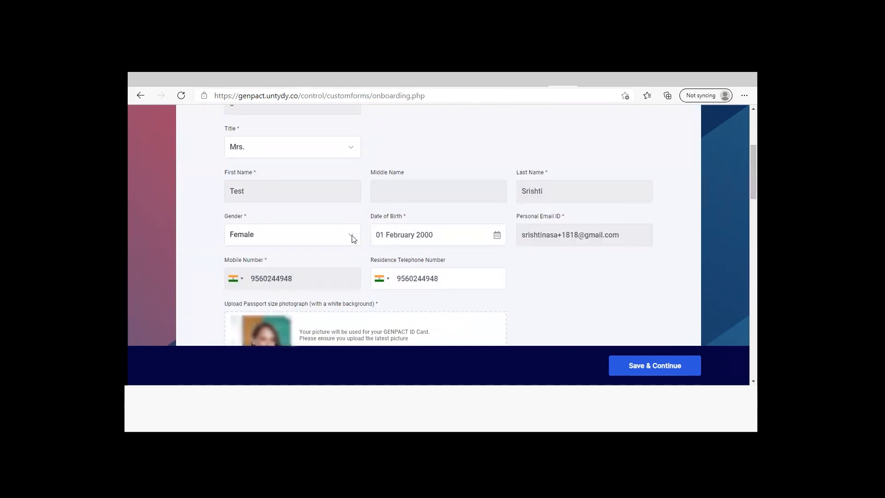
Change the date of birth by picking a different year and the day in the calendar
{"action": "left_click", "coordinate": [494, 237]}
{"action": "left_click", "coordinate": [477, 264]}
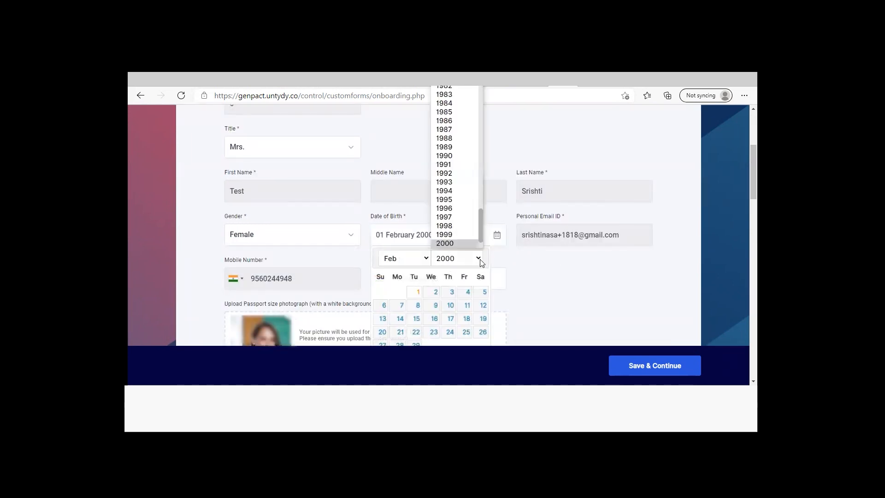
{"action": "left_click", "coordinate": [445, 138]}
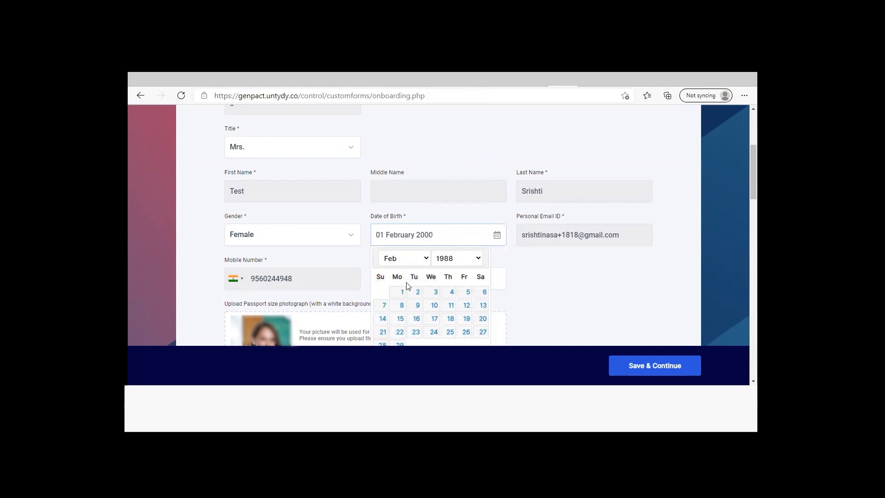
{"action": "left_click", "coordinate": [401, 291]}
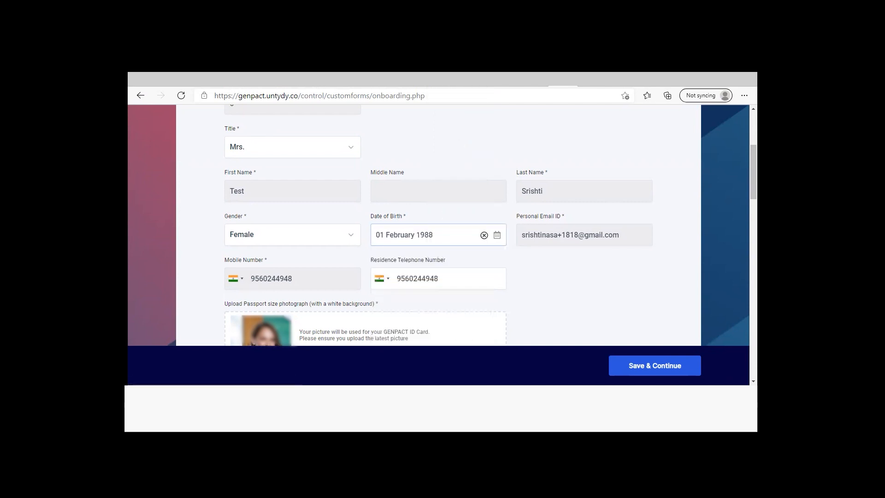
Examine the residence telephone number, passport photograph upload, place of birth and religion fields
{"action": "scroll", "coordinate": [442, 207], "scroll_direction": "down", "scroll_amount": 2}
{"action": "left_click", "coordinate": [434, 191]}
{"action": "left_click_drag", "start_coordinate": [438, 190], "coordinate": [394, 191]}
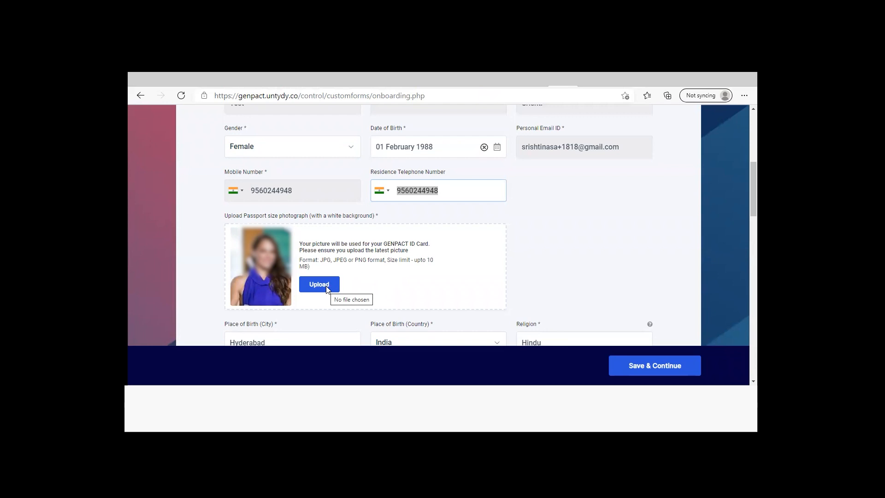
{"action": "scroll", "coordinate": [326, 288], "scroll_direction": "down", "scroll_amount": 4}
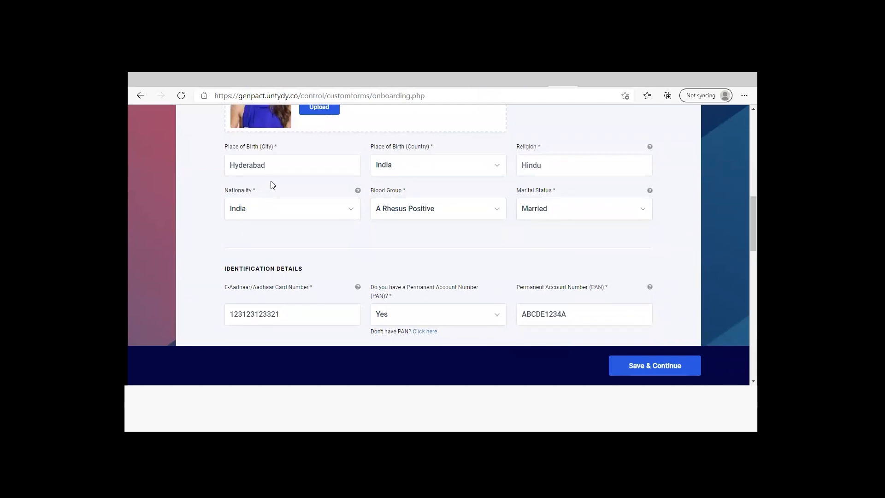
{"action": "left_click_drag", "start_coordinate": [276, 168], "coordinate": [179, 167]}
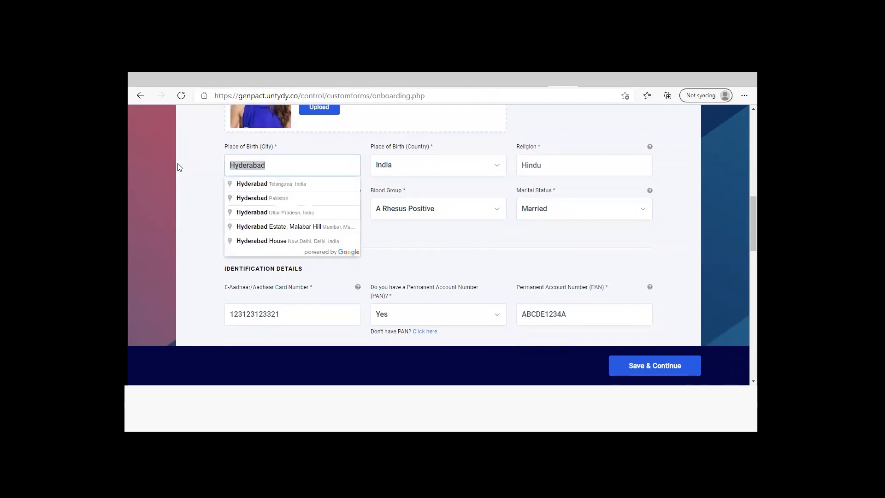
{"action": "left_click", "coordinate": [471, 165]}
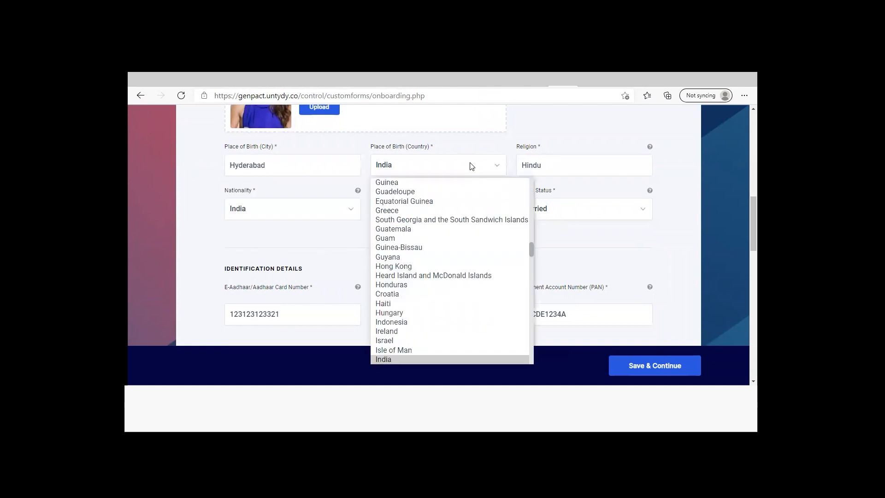
{"action": "left_click", "coordinate": [674, 183]}
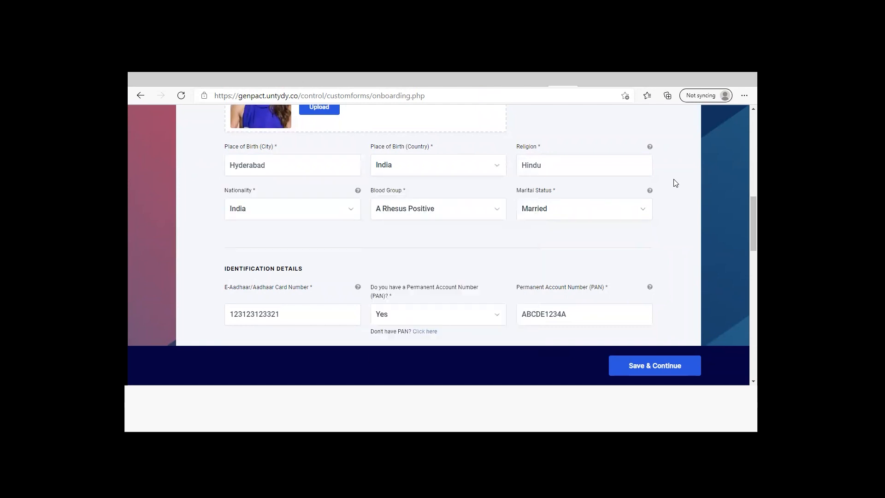
{"action": "left_click", "coordinate": [567, 164]}
{"action": "mouse_move", "coordinate": [650, 149]}
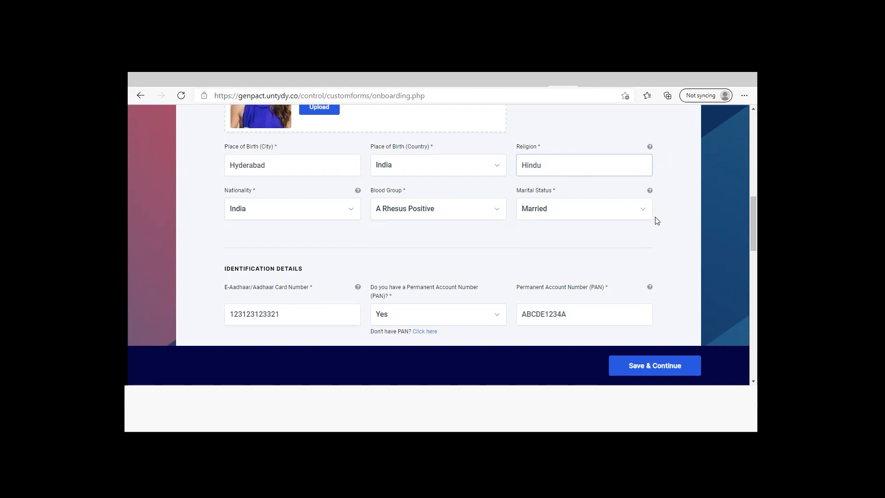
Answer Yes to having a Permanent Account Number (PAN) in the identification details
{"action": "scroll", "coordinate": [201, 237], "scroll_direction": "down", "scroll_amount": 3}
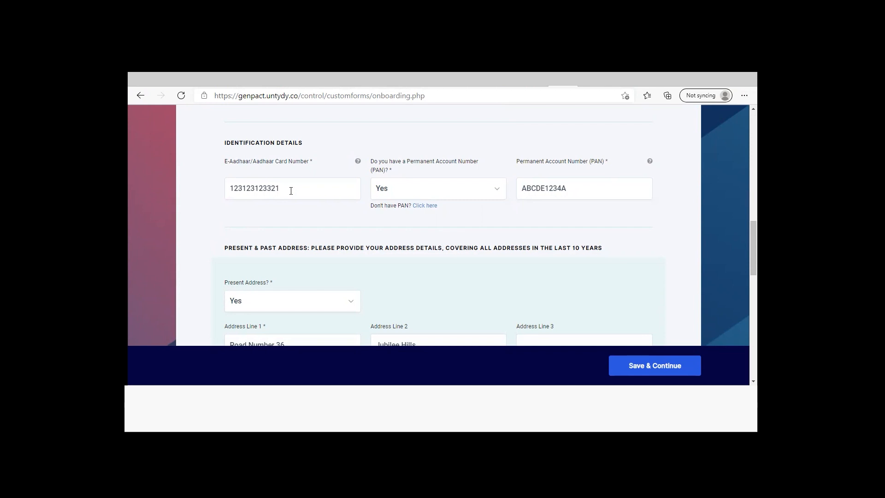
{"action": "left_click", "coordinate": [497, 190]}
{"action": "left_click", "coordinate": [466, 225]}
Set Present Address to Yes in the present and past address section and select Address Line 1
{"action": "scroll", "coordinate": [620, 191], "scroll_direction": "down", "scroll_amount": 2}
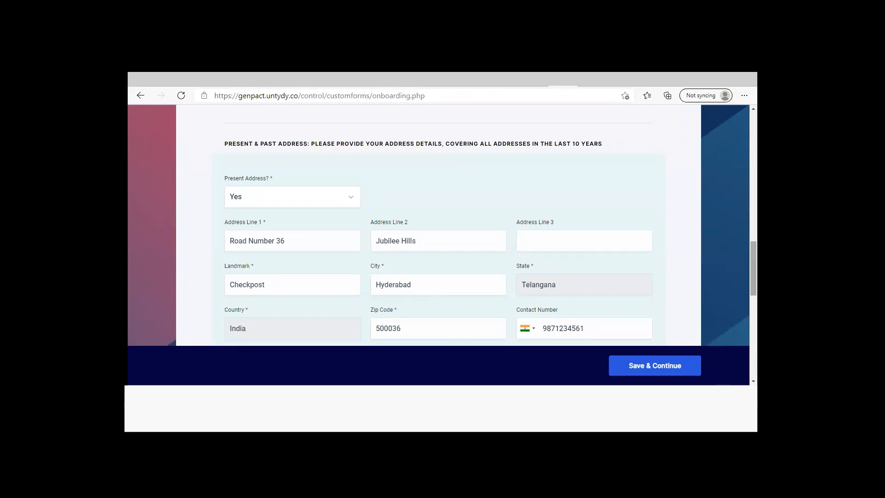
{"action": "scroll", "coordinate": [353, 170], "scroll_direction": "down", "scroll_amount": 1}
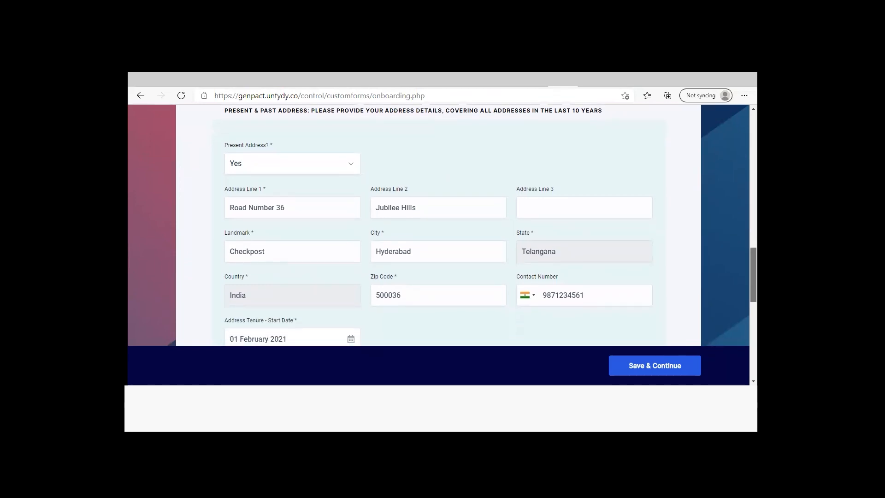
{"action": "left_click", "coordinate": [352, 168]}
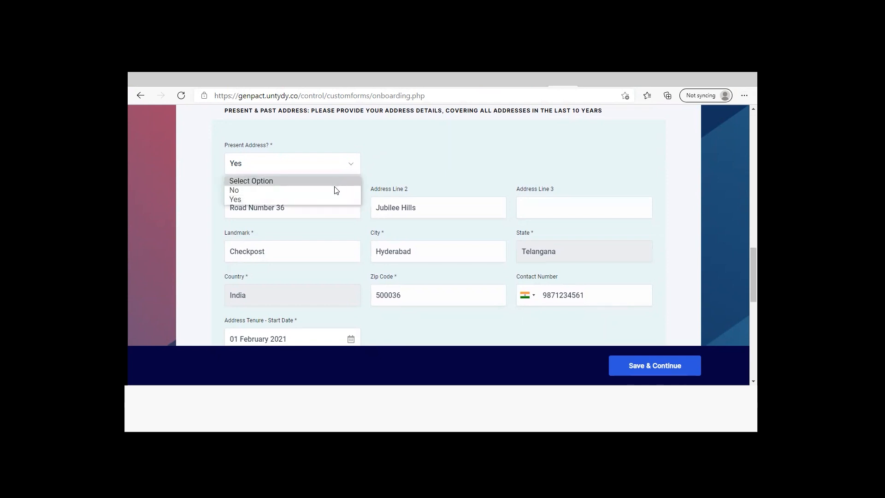
{"action": "left_click", "coordinate": [329, 200]}
{"action": "left_click", "coordinate": [330, 205]}
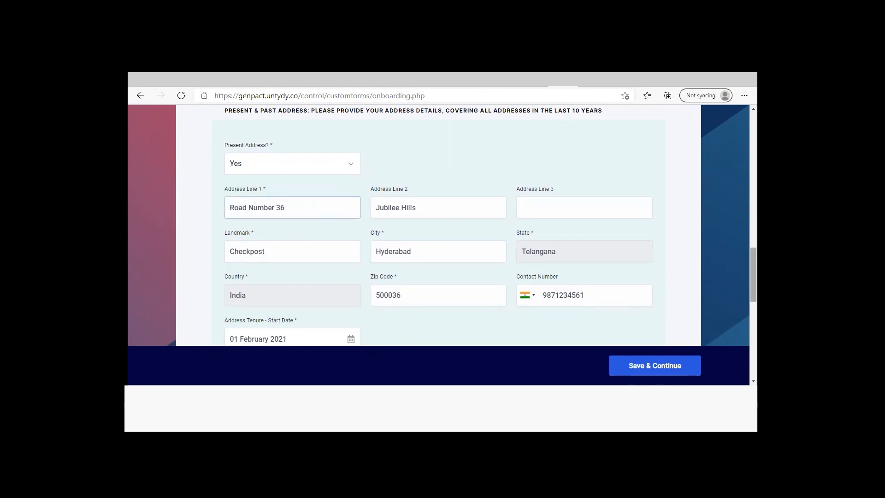
Mark the permanent address as the same as the present address and save the personal details
{"action": "scroll", "coordinate": [438, 226], "scroll_direction": "down", "scroll_amount": 3}
{"action": "scroll", "coordinate": [438, 226], "scroll_direction": "down", "scroll_amount": 3}
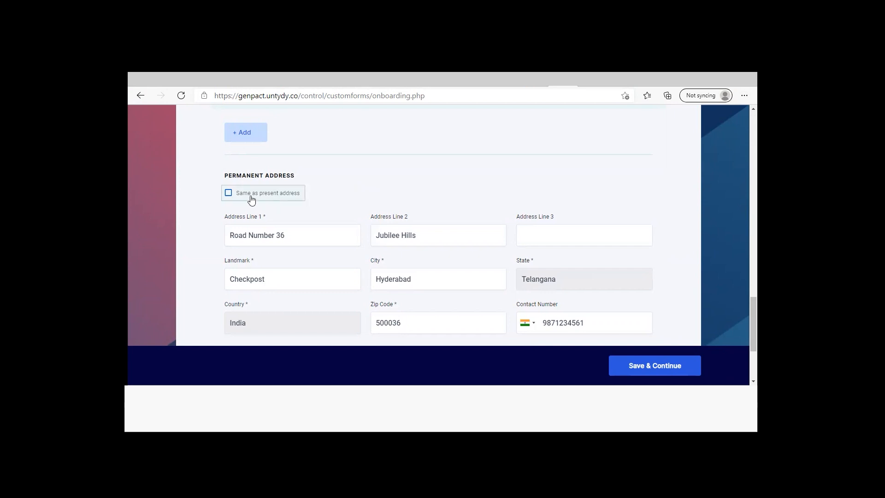
{"action": "left_click", "coordinate": [229, 193]}
{"action": "mouse_move", "coordinate": [753, 324]}
{"action": "left_mouse_down"}
{"action": "mouse_move", "coordinate": [753, 265]}
{"action": "mouse_move", "coordinate": [753, 333]}
{"action": "left_mouse_up"}
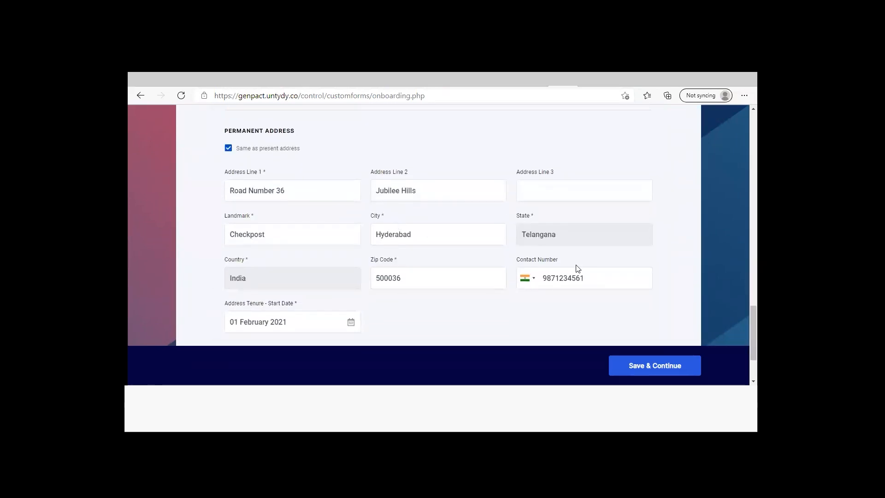
{"action": "scroll", "coordinate": [437, 231], "scroll_direction": "down", "scroll_amount": 2}
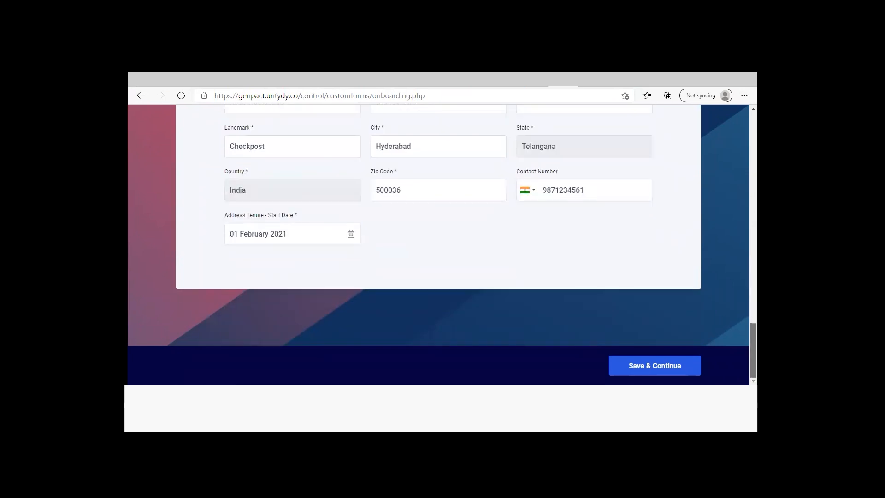
{"action": "left_click", "coordinate": [664, 365]}
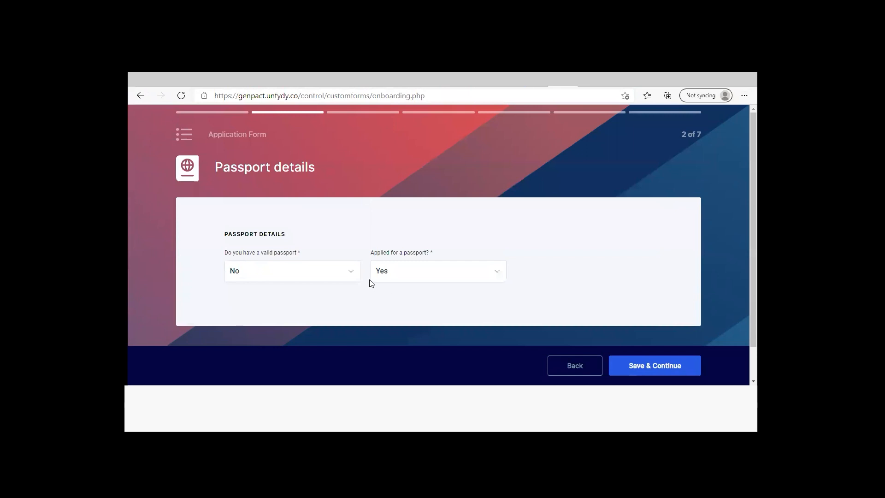
Answer Yes to having a valid passport and activate the passport number field
{"action": "left_click", "coordinate": [350, 273]}
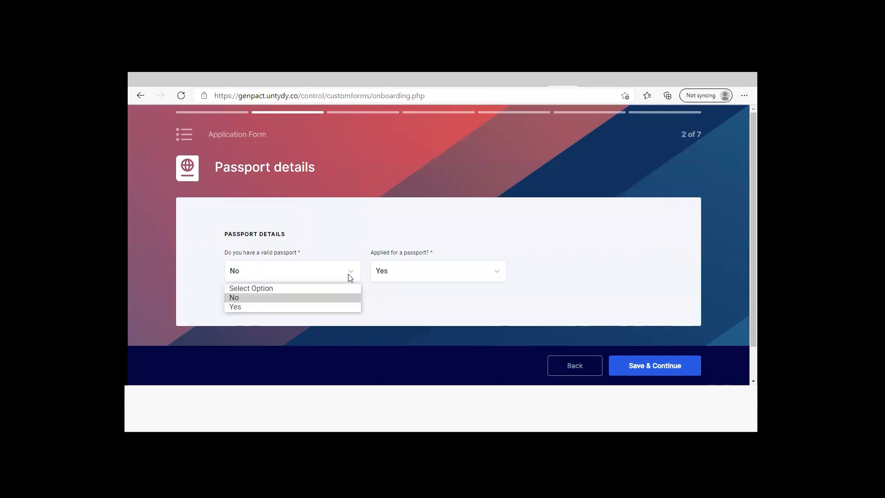
{"action": "left_click", "coordinate": [336, 307]}
{"action": "left_click", "coordinate": [414, 275]}
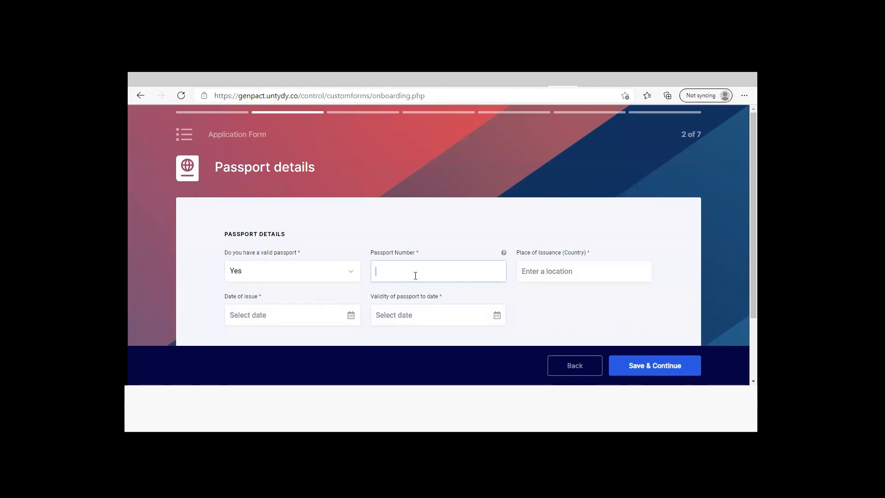
Check the place of issuance, date of issue and validity date fields required for a valid passport
{"action": "left_click", "coordinate": [558, 275]}
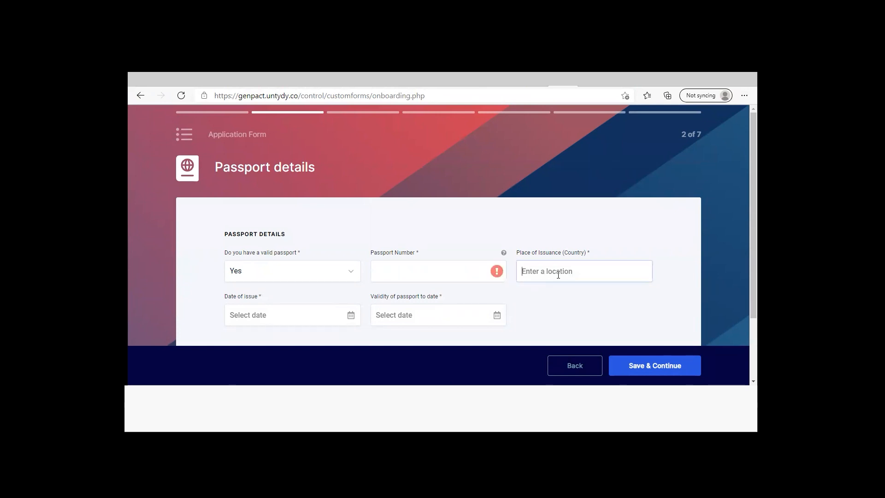
{"action": "left_click", "coordinate": [351, 314]}
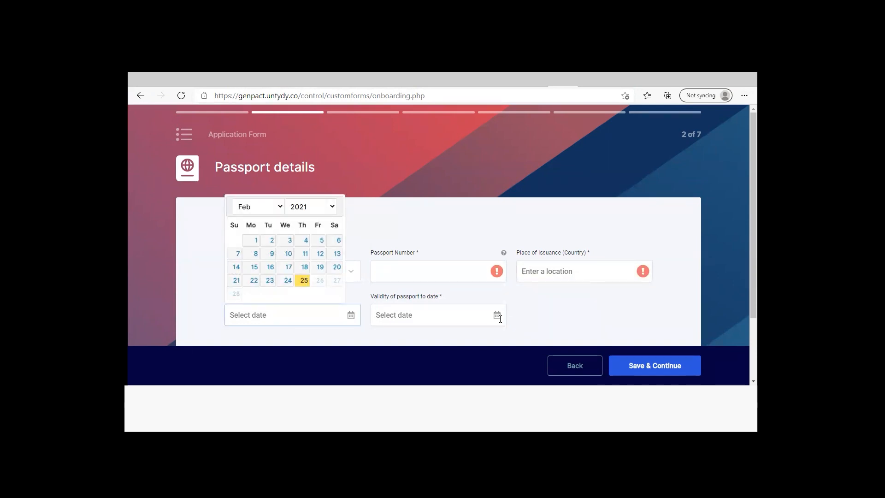
{"action": "left_click", "coordinate": [500, 319]}
{"action": "left_click", "coordinate": [555, 320]}
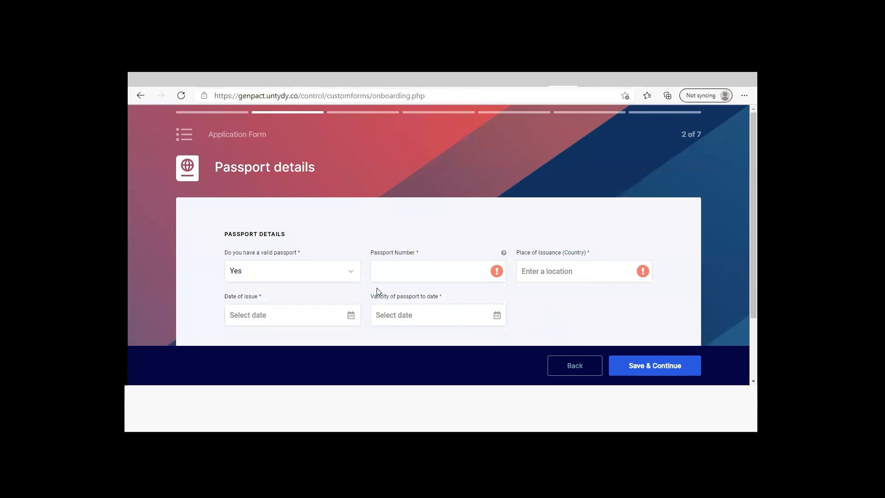
Answer No to having a valid passport and Yes to having applied for a passport
{"action": "left_click", "coordinate": [353, 275]}
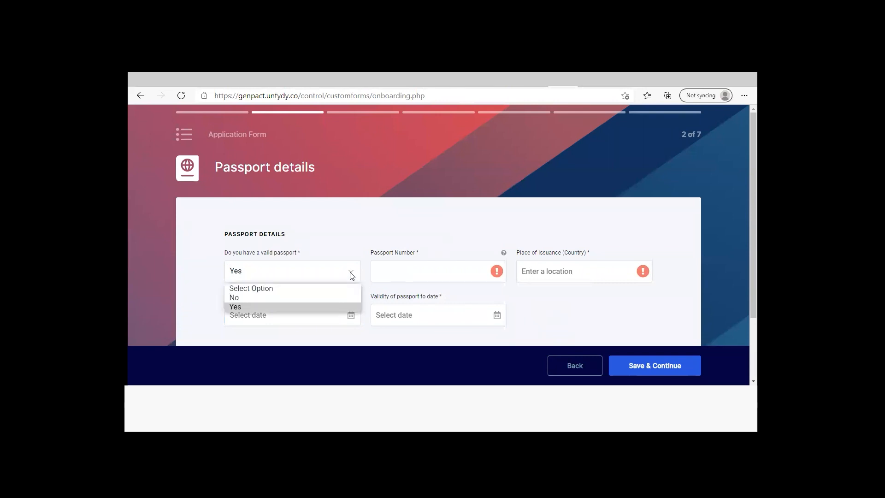
{"action": "left_click", "coordinate": [330, 297]}
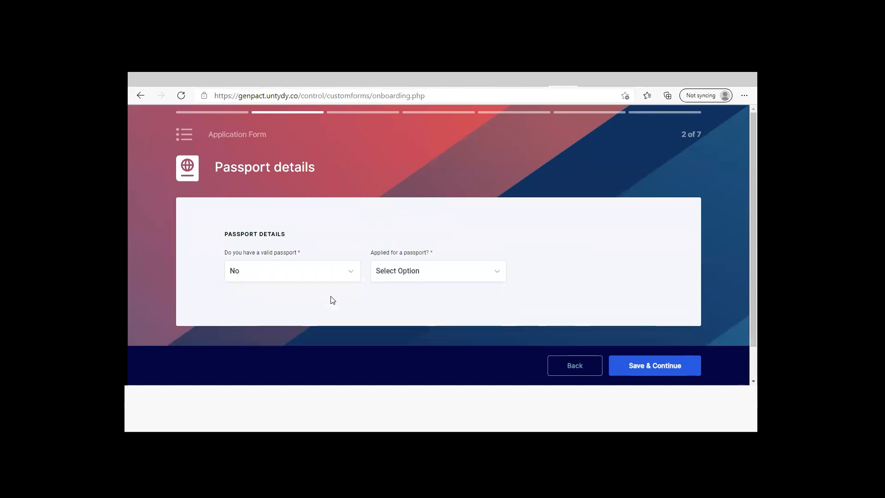
{"action": "left_click", "coordinate": [501, 275]}
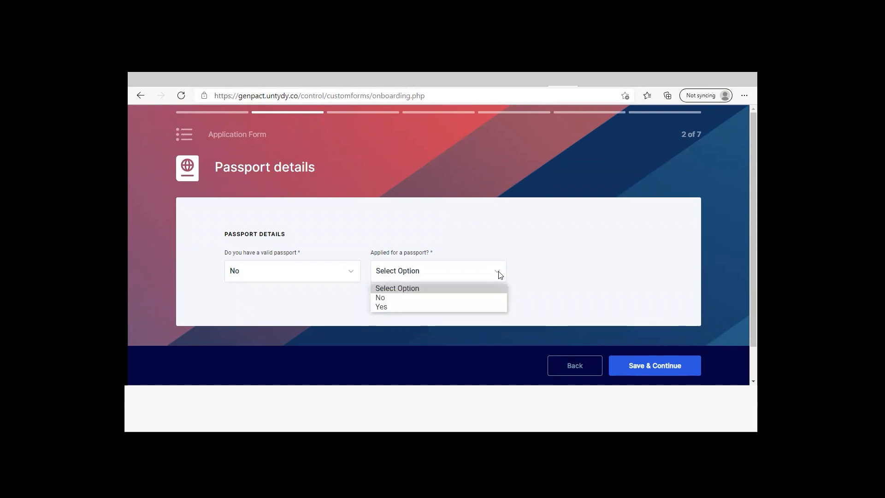
{"action": "left_click", "coordinate": [476, 306]}
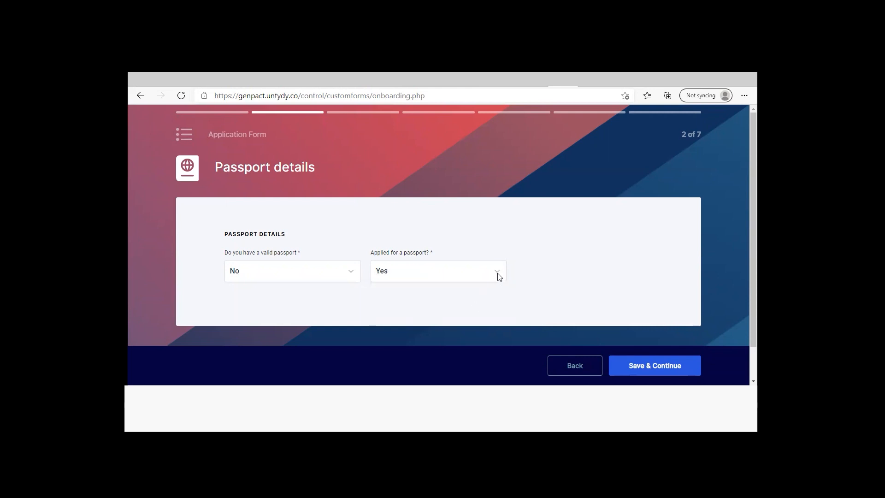
Try No for having applied for a passport, return the answer to Yes and save the passport details
{"action": "left_click", "coordinate": [497, 273]}
{"action": "left_click", "coordinate": [470, 301]}
{"action": "left_click", "coordinate": [499, 275]}
{"action": "left_click", "coordinate": [477, 305]}
{"action": "left_click", "coordinate": [646, 366]}
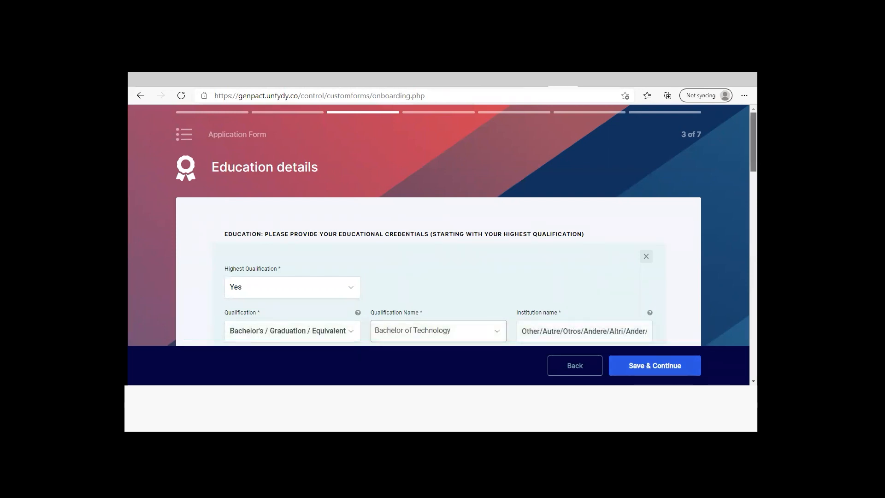
Set the first education entry's highest qualification to Yes, qualification to Bachelor's / Graduation / Equivalent and qualification name to Bachelor of Technology
{"action": "scroll", "coordinate": [437, 226], "scroll_direction": "down", "scroll_amount": 2}
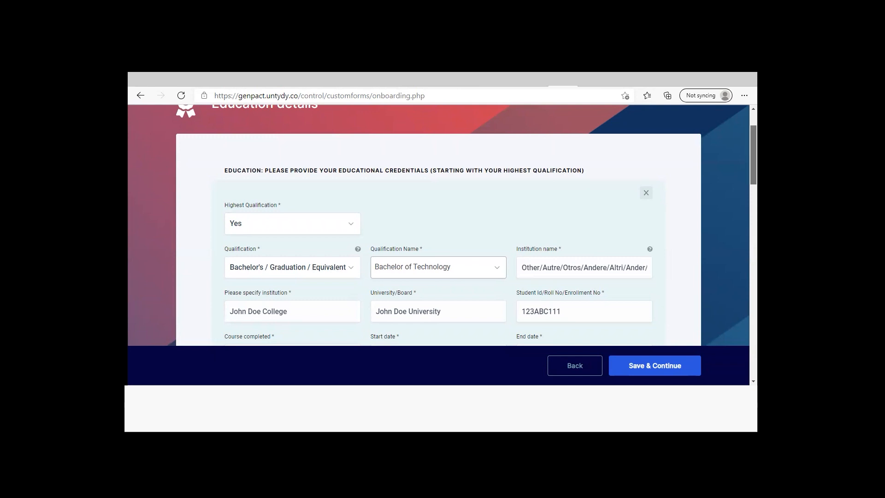
{"action": "scroll", "coordinate": [476, 174], "scroll_direction": "down", "scroll_amount": 2}
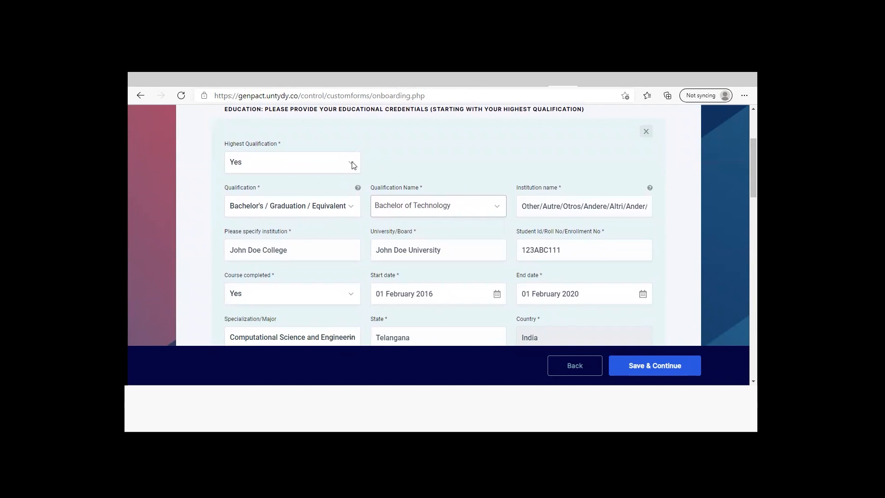
{"action": "left_click", "coordinate": [352, 165]}
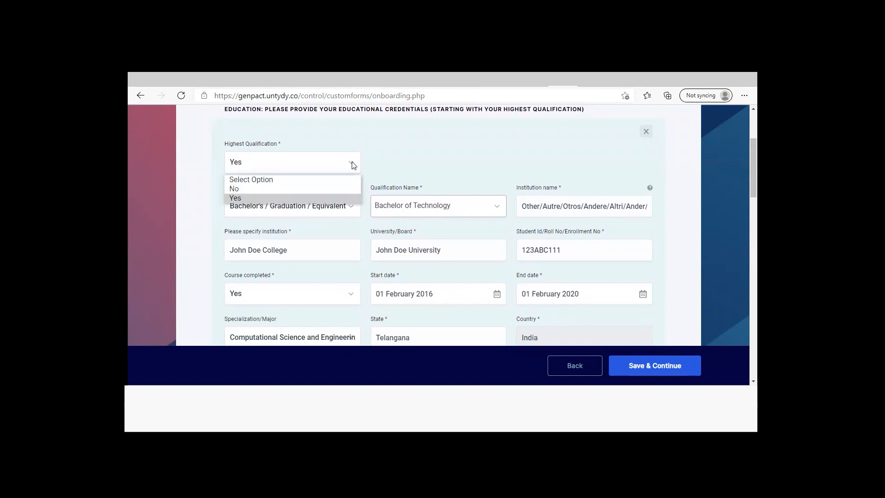
{"action": "left_click", "coordinate": [327, 195]}
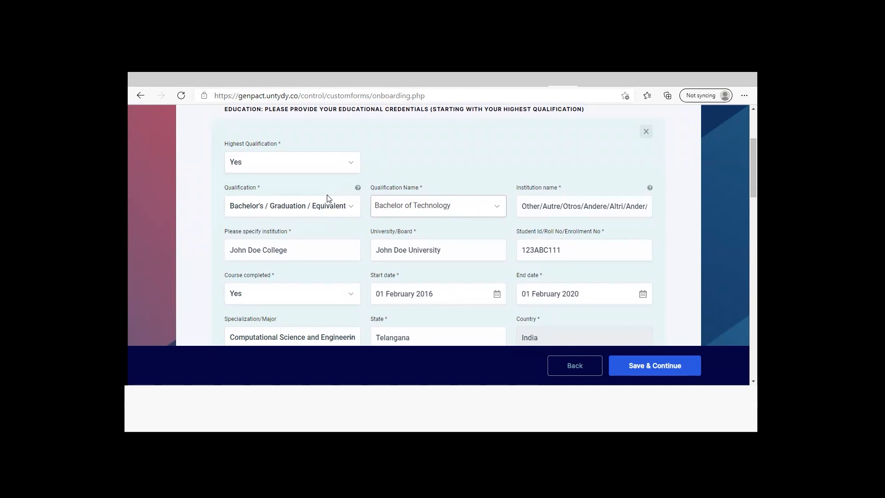
{"action": "left_click", "coordinate": [355, 206]}
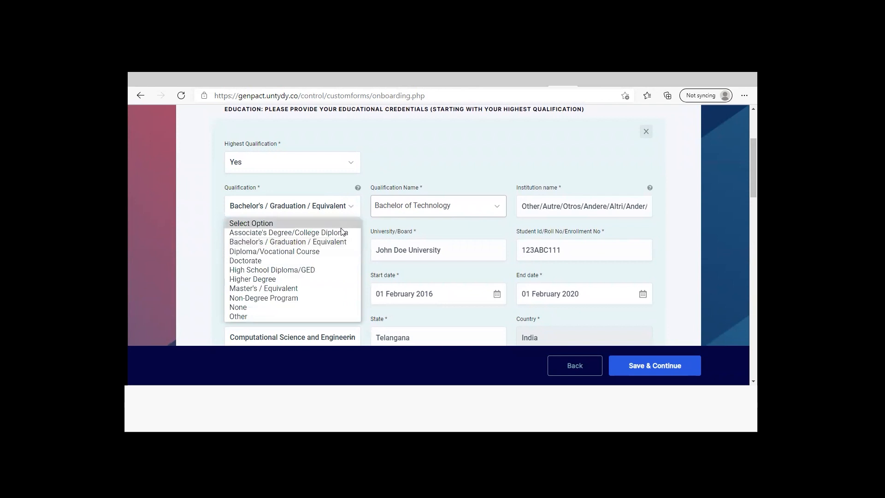
{"action": "left_click", "coordinate": [341, 242]}
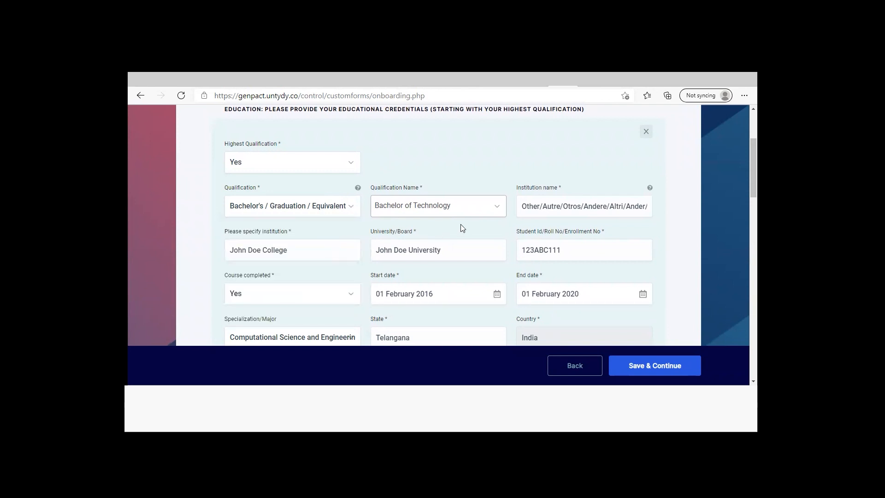
{"action": "left_click", "coordinate": [499, 207]}
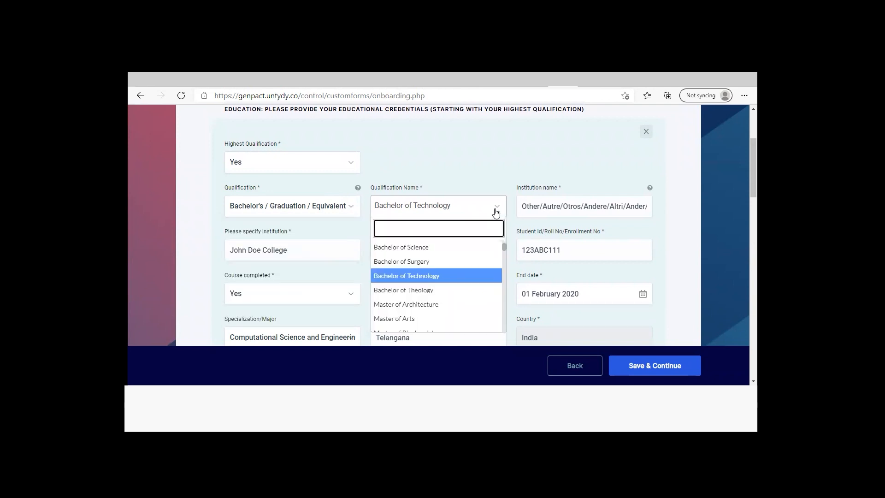
{"action": "left_click", "coordinate": [458, 275]}
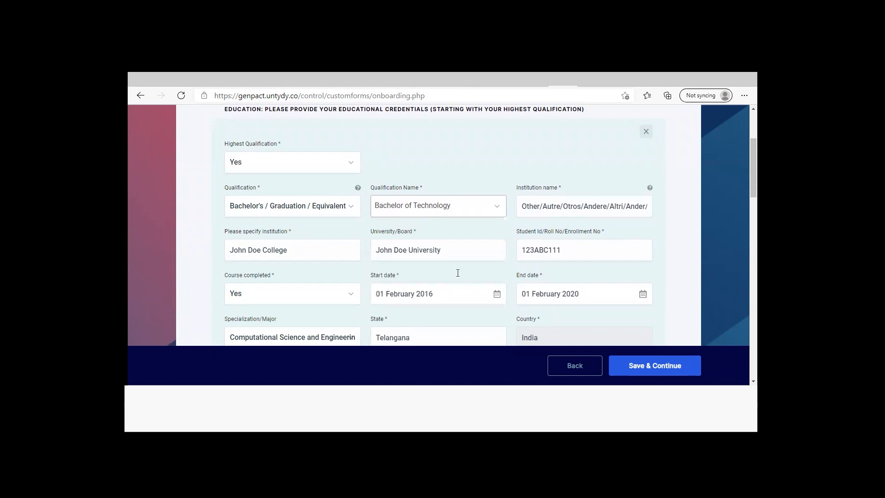
Review the institution name, specified institution and university fields of the bachelor's entry
{"action": "left_click", "coordinate": [598, 205]}
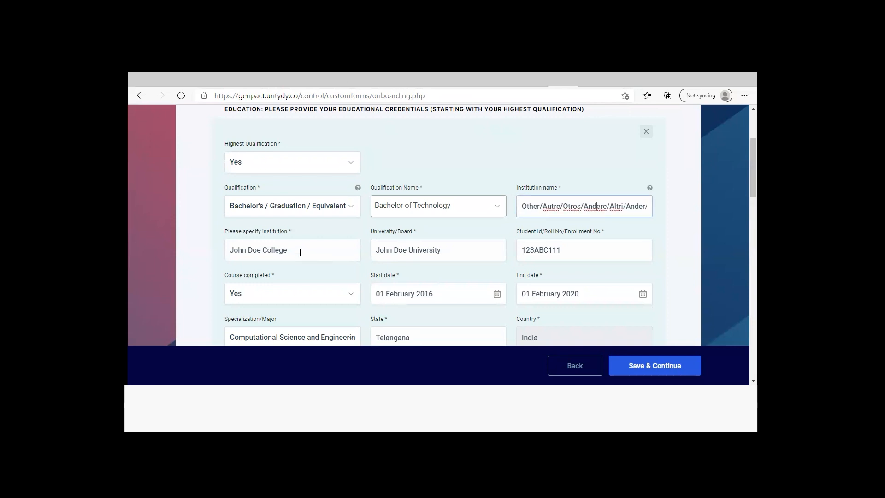
{"action": "left_click_drag", "start_coordinate": [300, 253], "coordinate": [222, 252]}
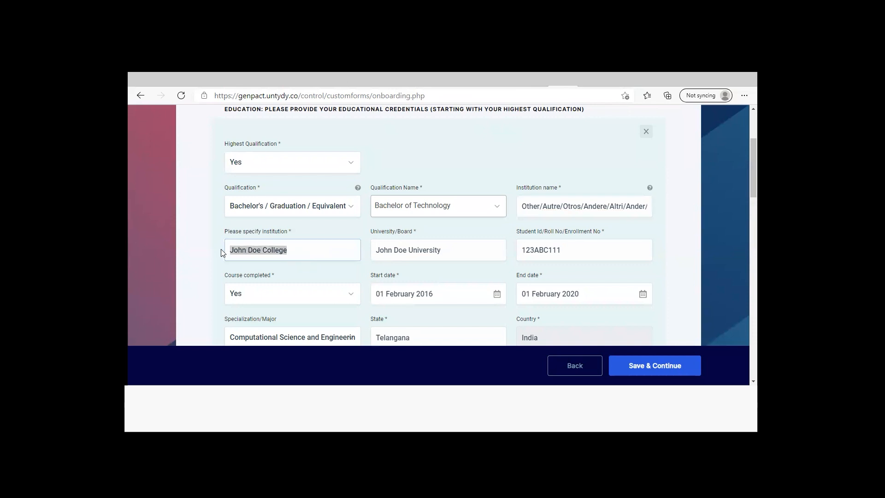
{"action": "left_click", "coordinate": [459, 234]}
{"action": "left_click", "coordinate": [452, 250]}
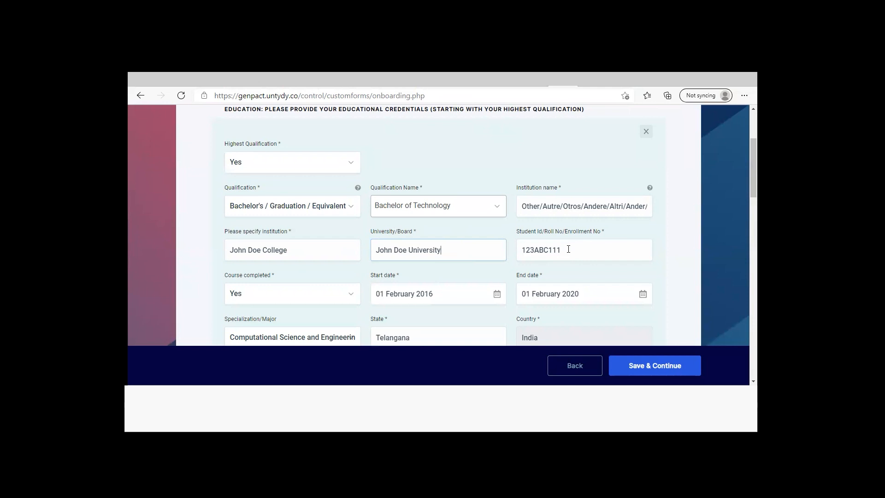
Set Course completed to Yes for the bachelor's education entry
{"action": "scroll", "coordinate": [568, 249], "scroll_direction": "down", "scroll_amount": 2}
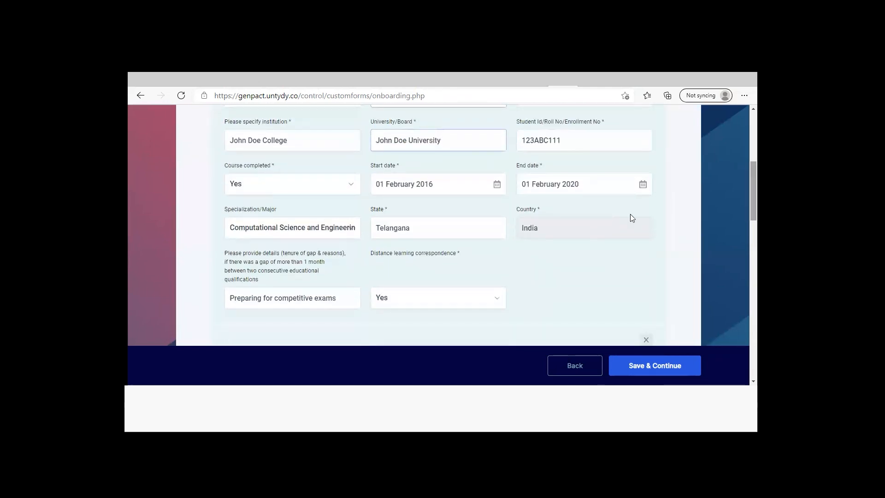
{"action": "left_click", "coordinate": [351, 187]}
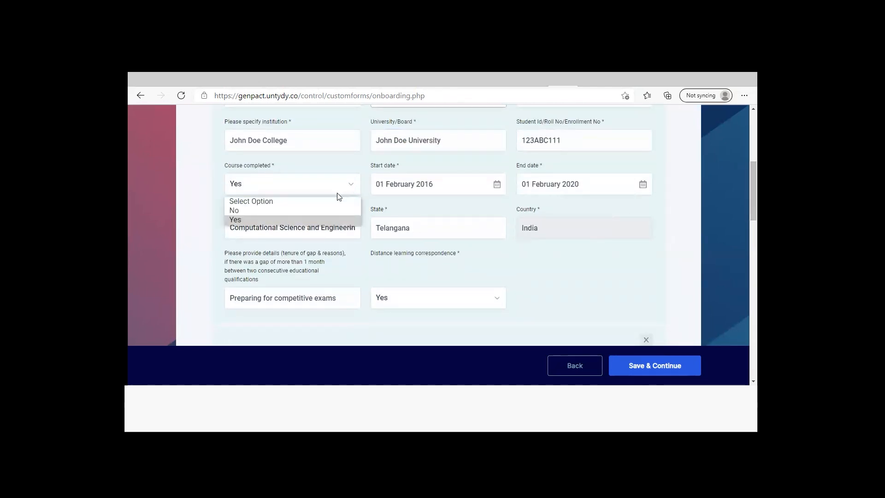
{"action": "left_click", "coordinate": [322, 221]}
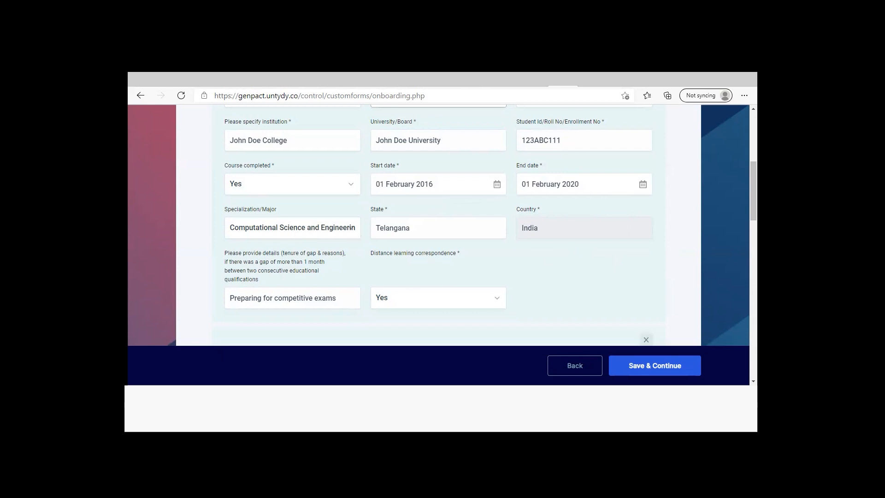
Review the education gap tenure and reasons field in the bachelor's entry
{"action": "scroll", "coordinate": [443, 226], "scroll_direction": "down", "scroll_amount": 2}
{"action": "scroll", "coordinate": [442, 226], "scroll_direction": "down", "scroll_amount": 1}
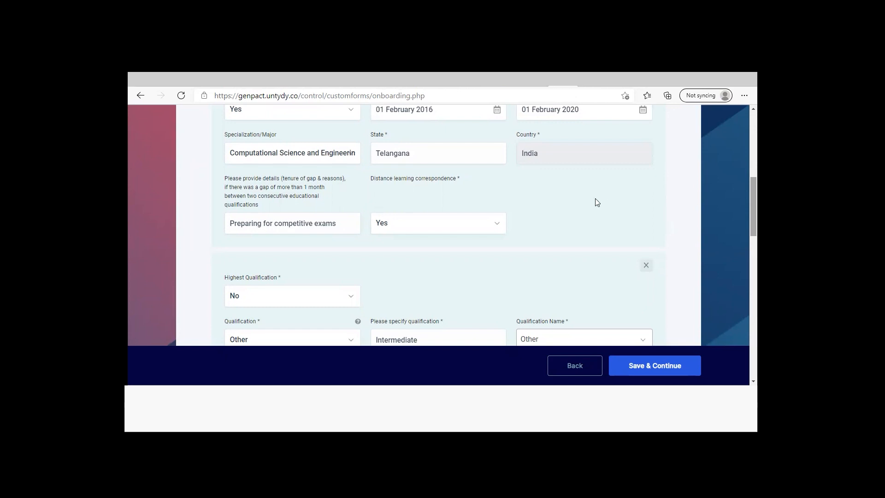
{"action": "left_click", "coordinate": [303, 215]}
{"action": "left_click_drag", "start_coordinate": [337, 223], "coordinate": [211, 216]}
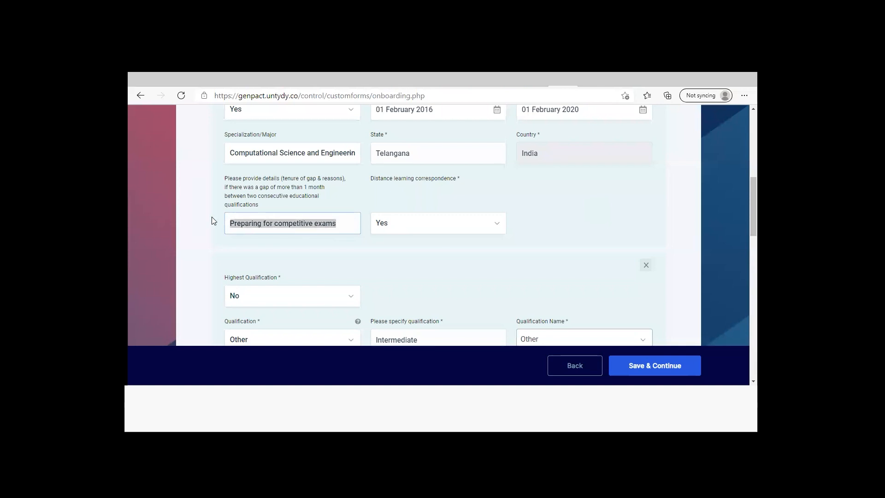
{"action": "left_click", "coordinate": [555, 238]}
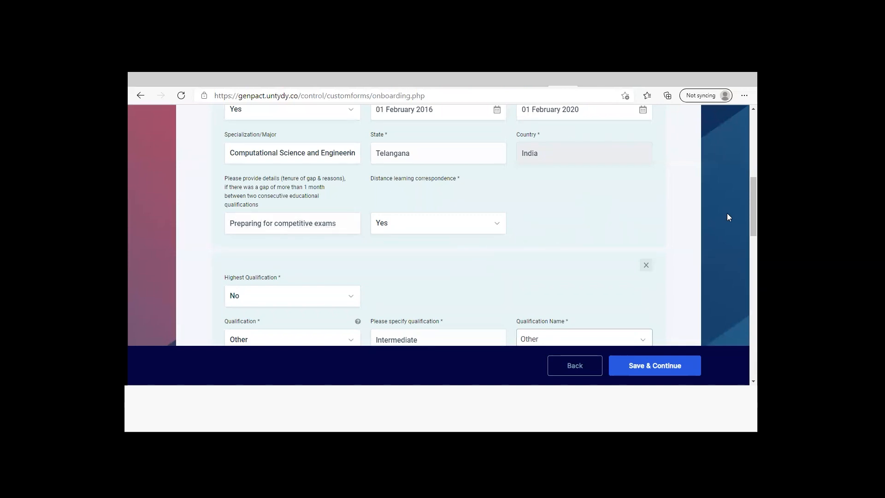
Review the Intermediate and 10th Standard education entries and save the education details
{"action": "scroll", "coordinate": [437, 226], "scroll_direction": "down", "scroll_amount": 3}
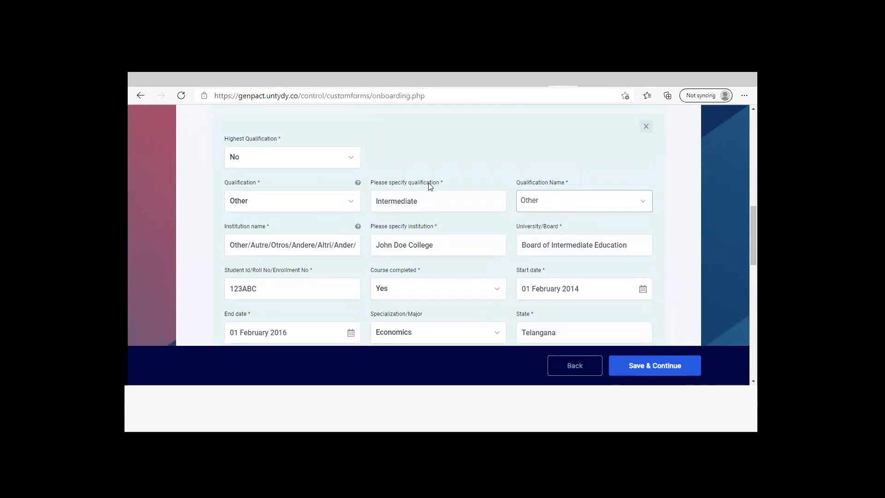
{"action": "scroll", "coordinate": [688, 189], "scroll_direction": "down", "scroll_amount": 5}
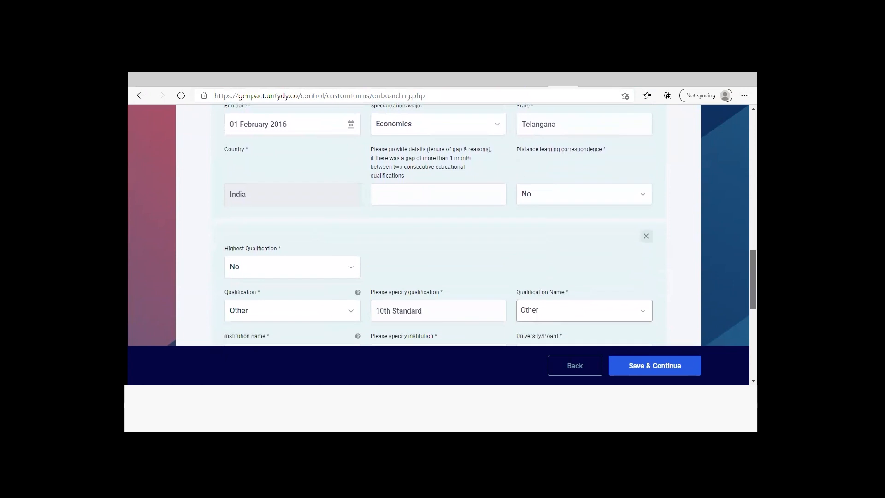
{"action": "scroll", "coordinate": [489, 230], "scroll_direction": "down", "scroll_amount": 3}
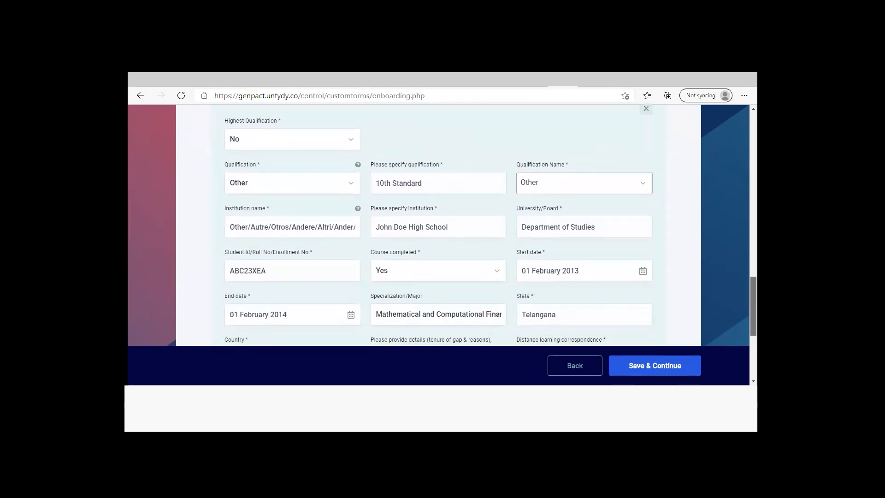
{"action": "scroll", "coordinate": [490, 231], "scroll_direction": "down", "scroll_amount": 2}
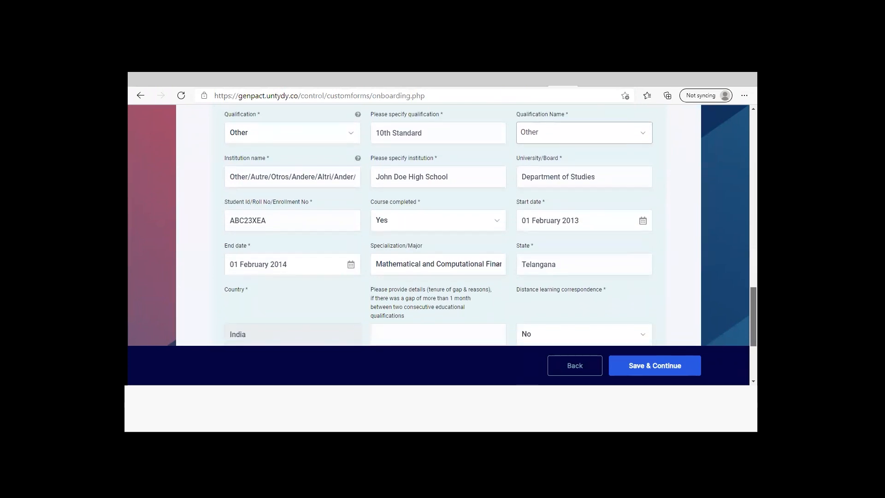
{"action": "scroll", "coordinate": [437, 226], "scroll_direction": "down", "scroll_amount": 2}
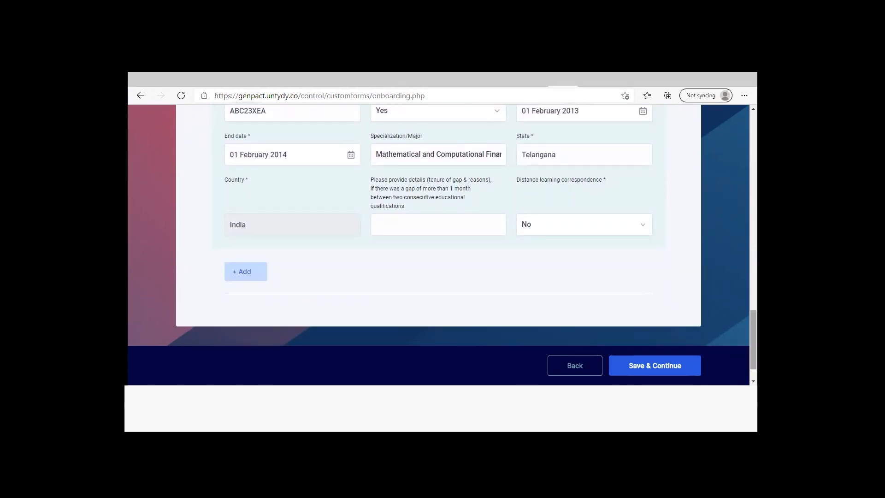
{"action": "left_click", "coordinate": [662, 367]}
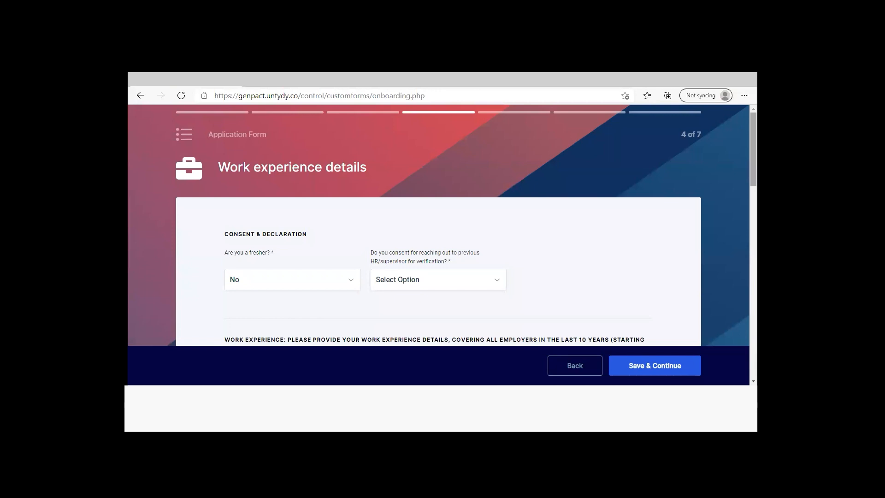
Answer Yes to being a fresher in the work experience consent and declaration section
{"action": "left_click_drag", "start_coordinate": [753, 149], "coordinate": [753, 152]}
{"action": "left_click", "coordinate": [354, 272]}
{"action": "left_click", "coordinate": [336, 301]}
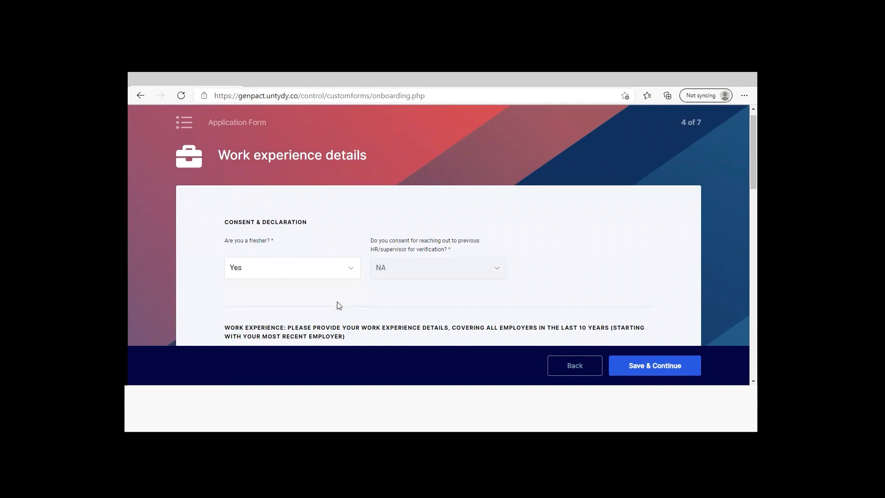
Change the fresher answer to No in the consent and declaration section
{"action": "mouse_move", "coordinate": [753, 142]}
{"action": "left_mouse_down"}
{"action": "mouse_move", "coordinate": [753, 229]}
{"action": "mouse_move", "coordinate": [753, 152]}
{"action": "left_mouse_up"}
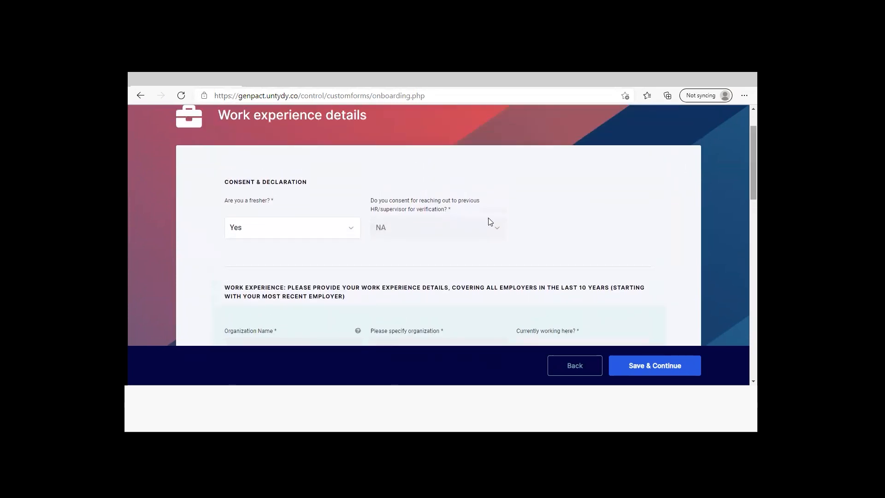
{"action": "left_click", "coordinate": [352, 229]}
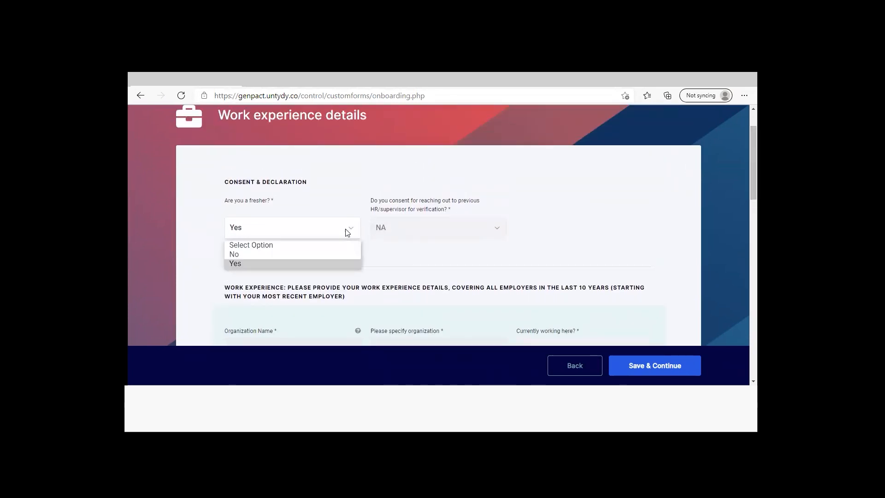
{"action": "left_click", "coordinate": [335, 255]}
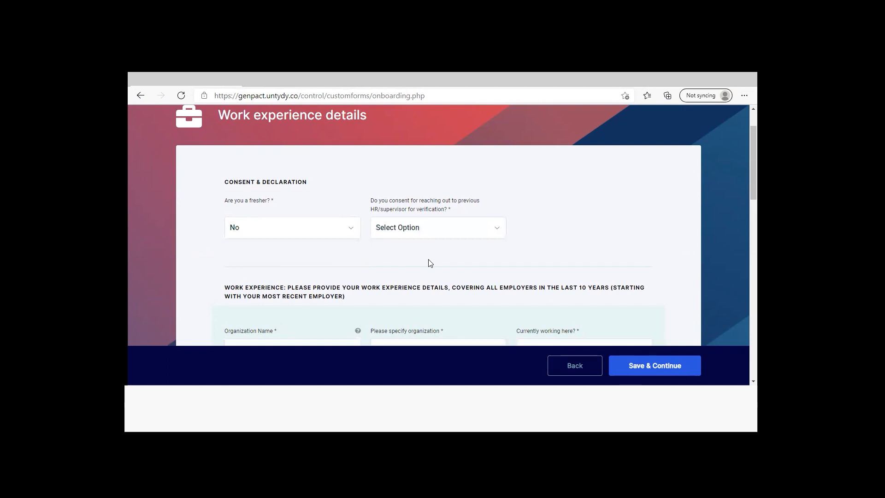
Answer Yes to the consent for contacting the previous HR or supervisor for verification
{"action": "left_click", "coordinate": [498, 232]}
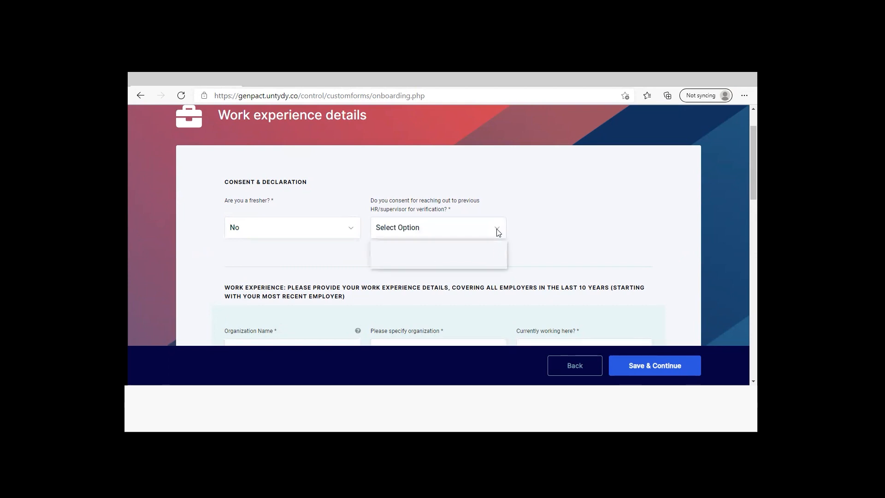
{"action": "left_click", "coordinate": [484, 264]}
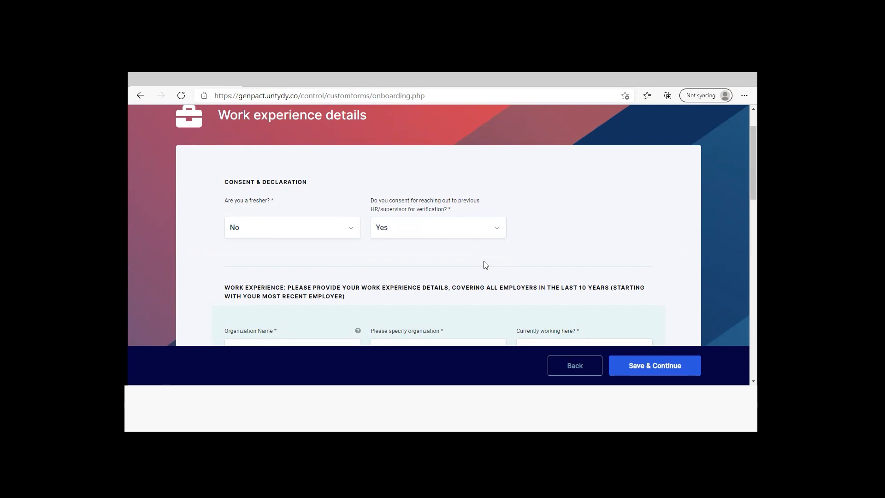
Search the organization names for "genp" and choose Genpact in the work experience entry
{"action": "scroll", "coordinate": [442, 226], "scroll_direction": "down", "scroll_amount": 3}
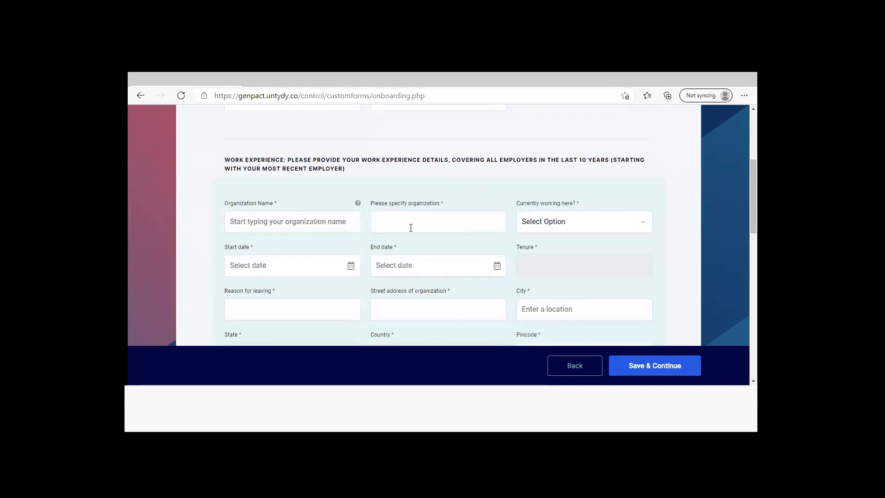
{"action": "left_click", "coordinate": [351, 221]}
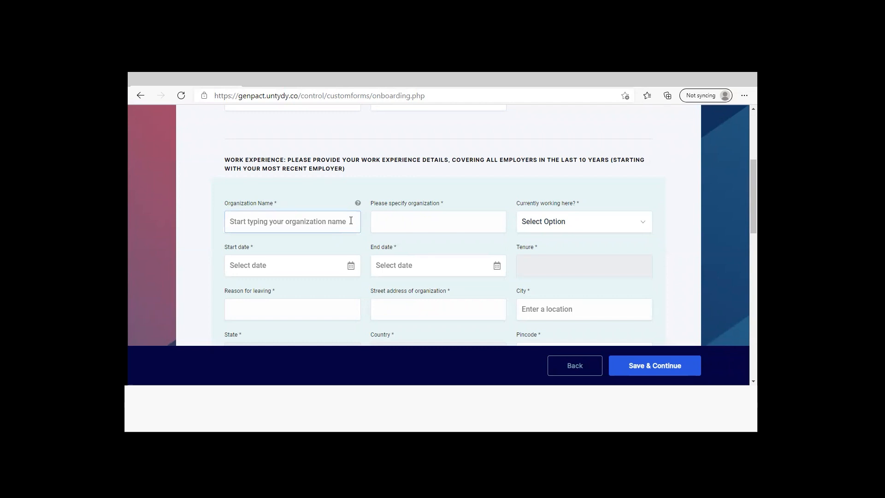
{"action": "type", "text": "gen"}
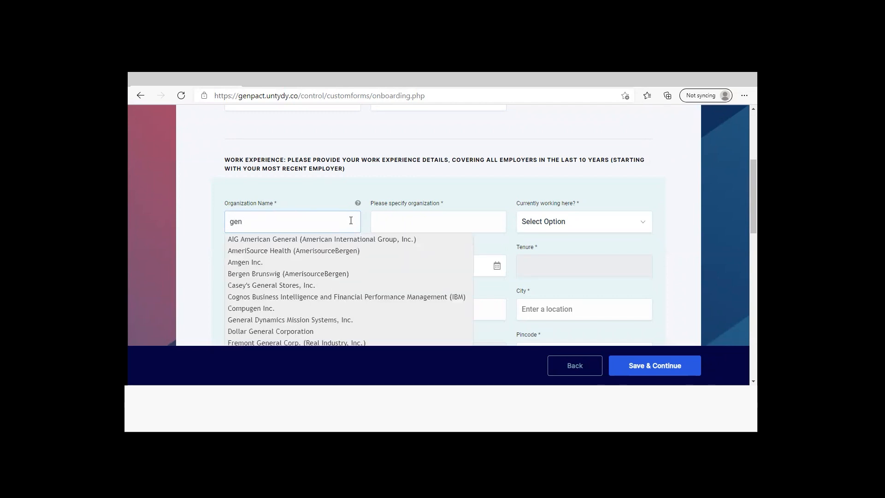
{"action": "type", "text": "p"}
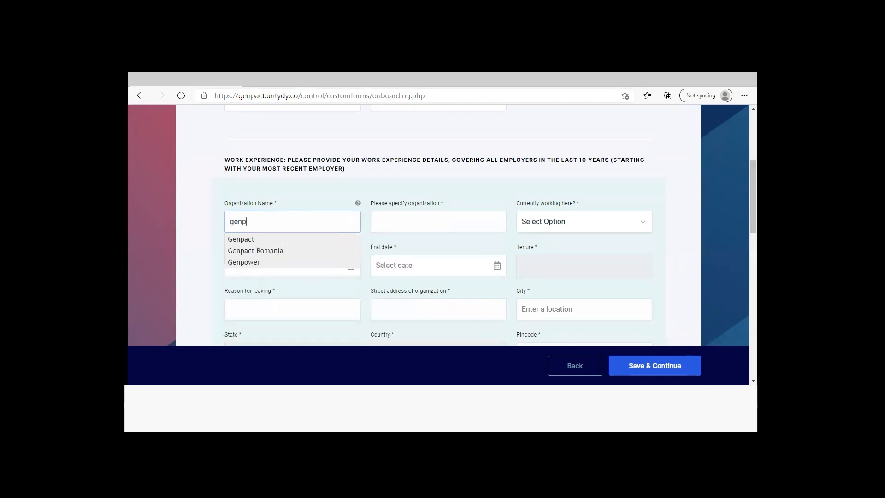
{"action": "left_click", "coordinate": [280, 243]}
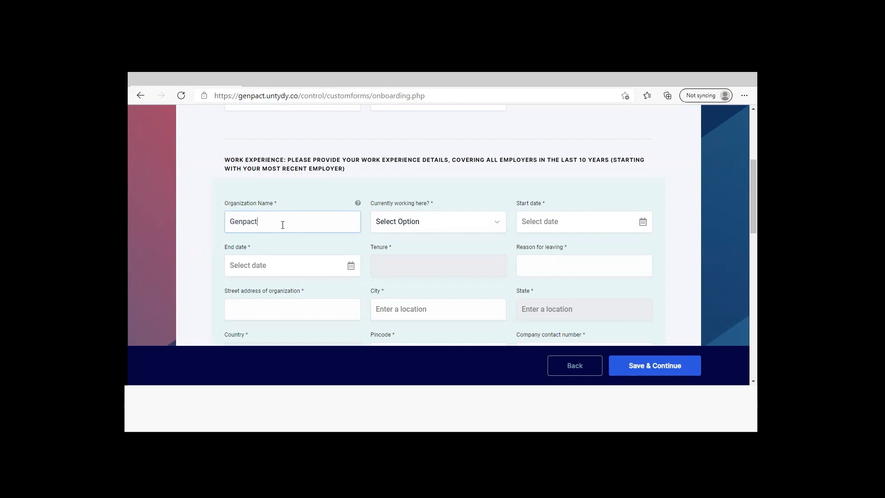
Replace the organization name with Other Employer and specify the organization as John Doe Company
{"action": "double_click", "coordinate": [243, 215]}
{"action": "type", "text": "other"}
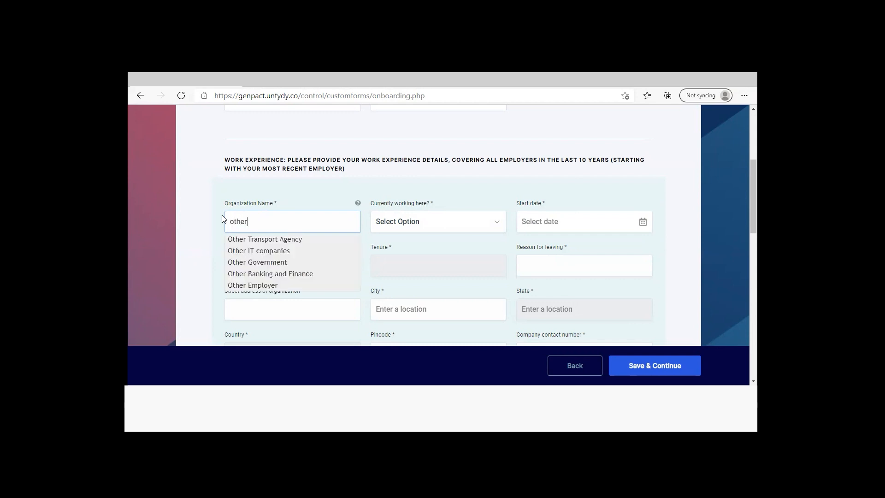
{"action": "left_click", "coordinate": [245, 284]}
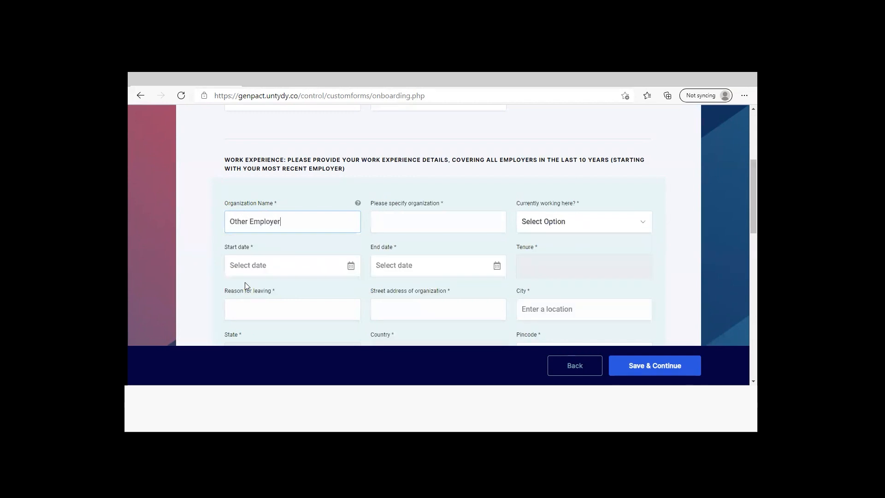
{"action": "left_click", "coordinate": [409, 224]}
{"action": "type", "text": "J"}
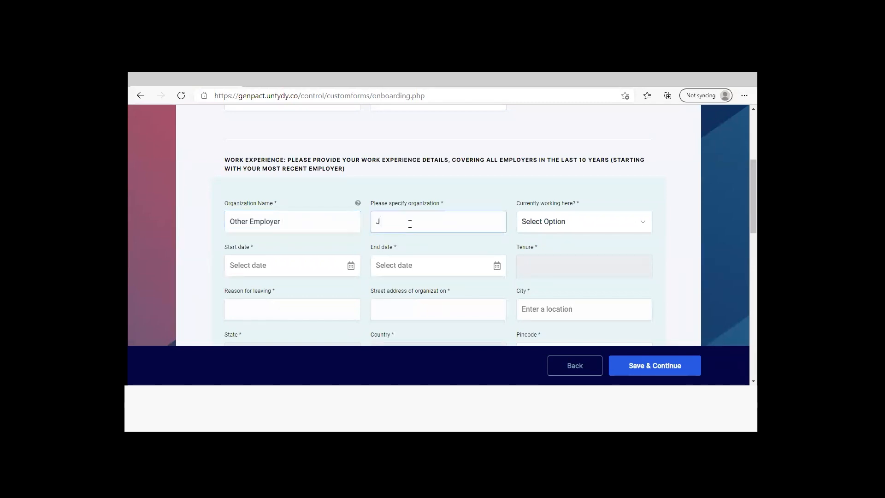
{"action": "type", "text": "ohn Doe Company"}
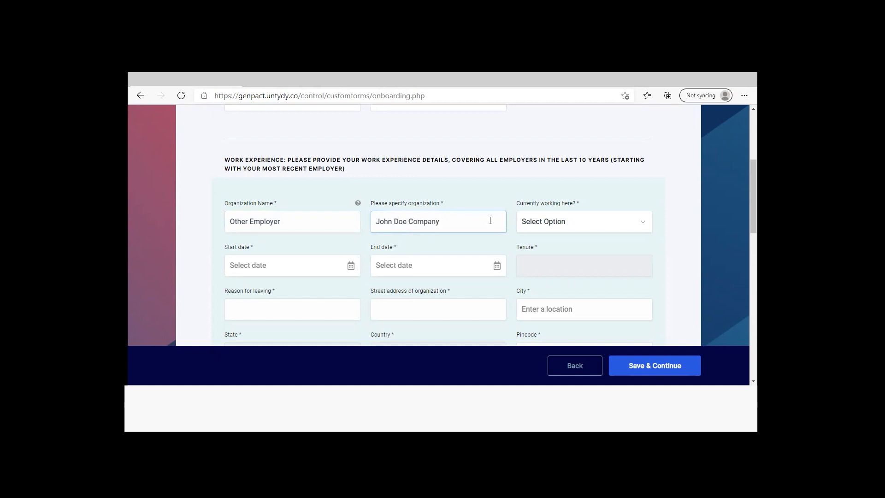
Mark the organization as the current workplace and set the start date to 02 March 2020
{"action": "left_click", "coordinate": [644, 223]}
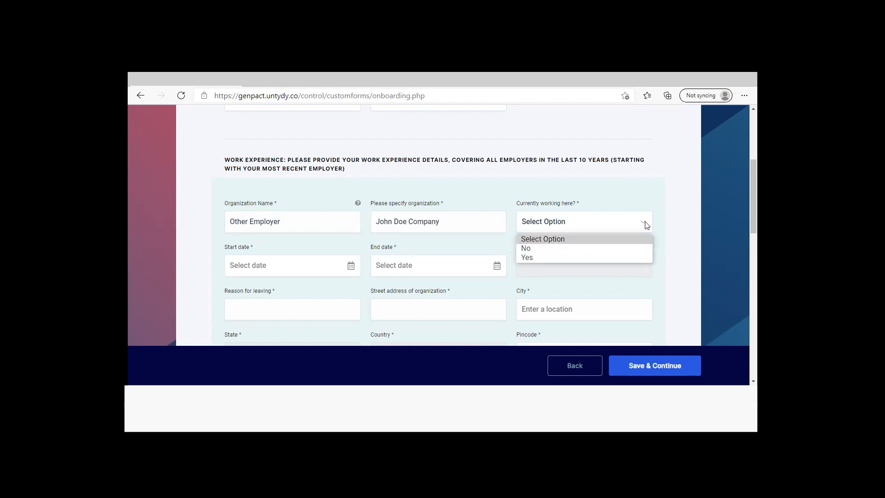
{"action": "left_click", "coordinate": [627, 256]}
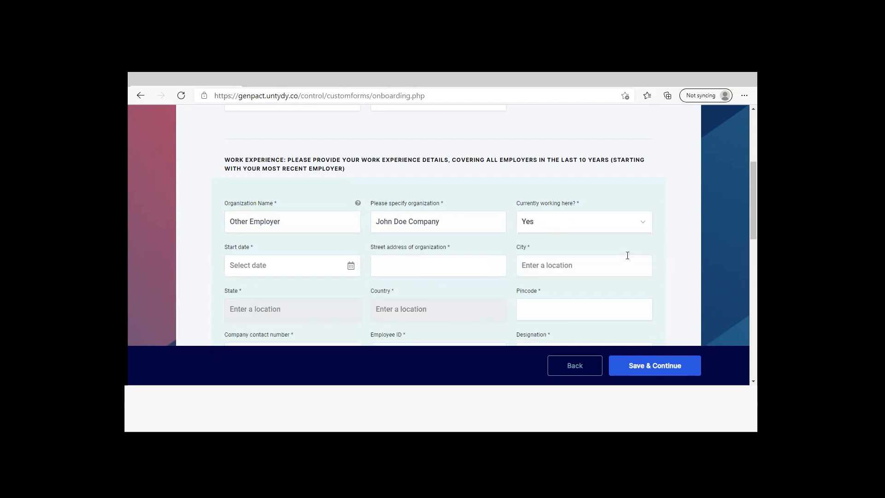
{"action": "left_click", "coordinate": [351, 266]}
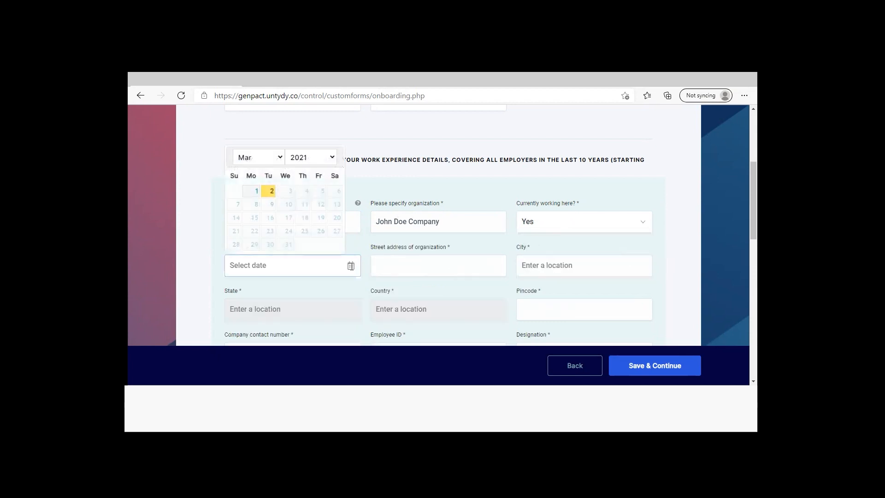
{"action": "left_click", "coordinate": [332, 158]}
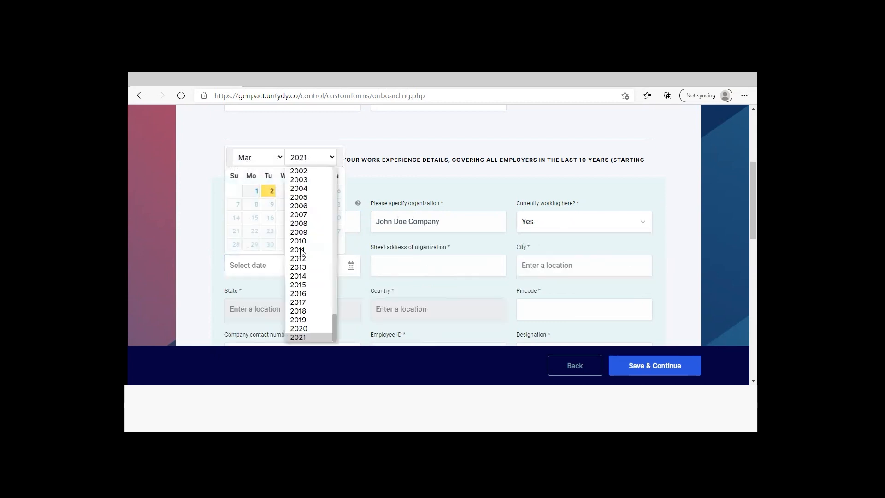
{"action": "left_click", "coordinate": [294, 327]}
{"action": "left_click", "coordinate": [253, 190]}
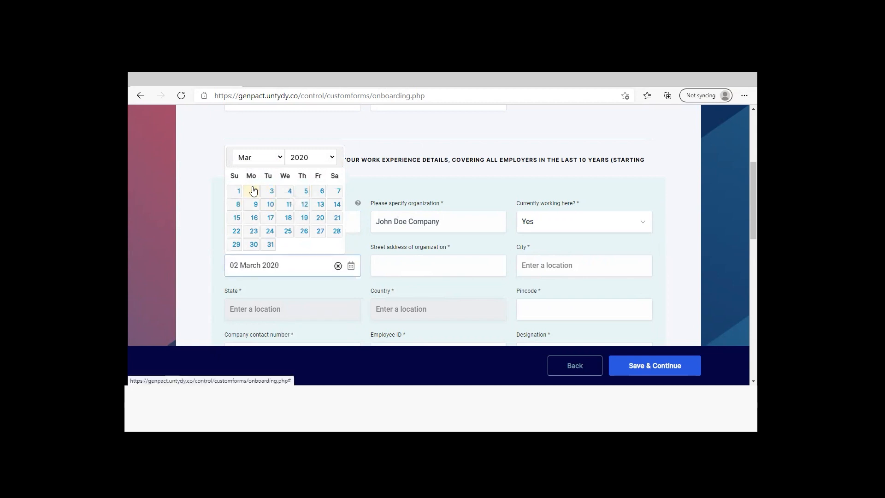
Fill in the organization's street address, city and pincode, choosing the city from the suggested locations
{"action": "left_click", "coordinate": [404, 264]}
{"action": "type", "text": "Hitec City"}
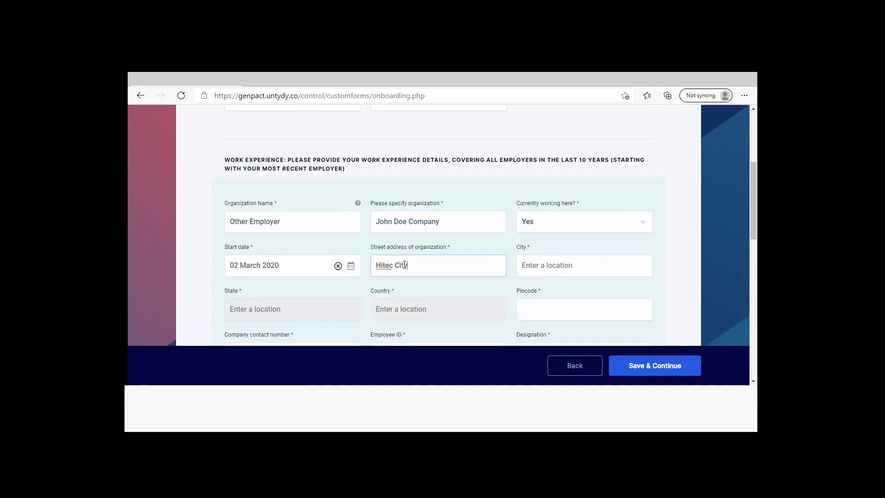
{"action": "left_click", "coordinate": [607, 267]}
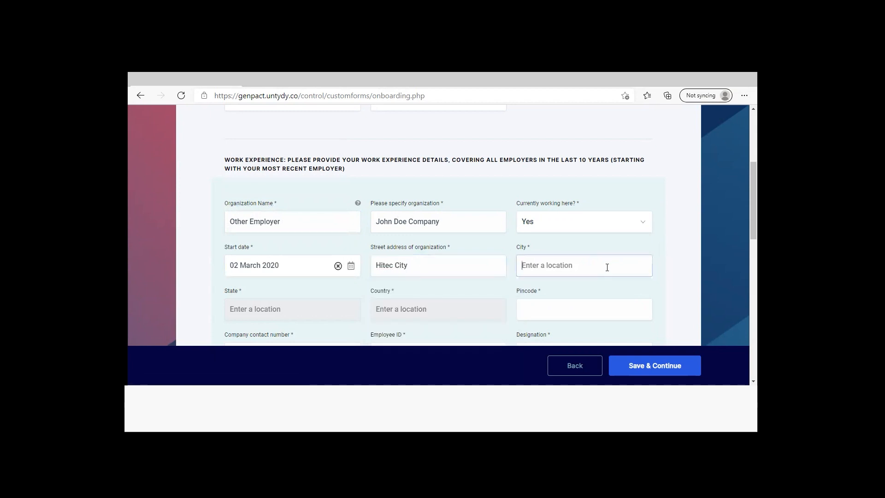
{"action": "type", "text": "Hyder"}
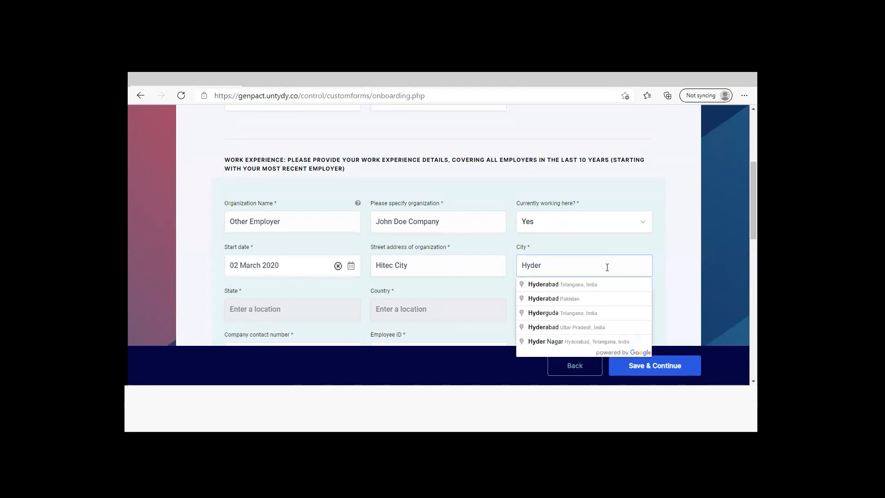
{"action": "left_click", "coordinate": [576, 284]}
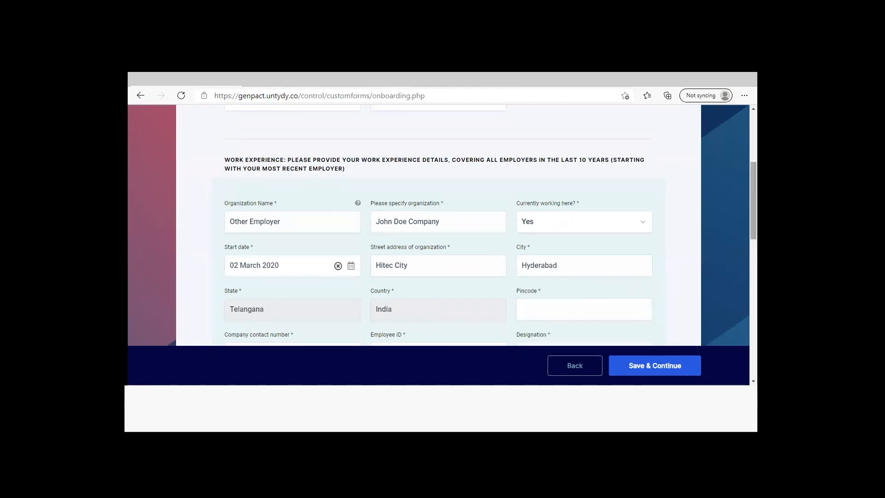
{"action": "scroll", "coordinate": [753, 208], "scroll_direction": "down", "scroll_amount": 1}
{"action": "scroll", "coordinate": [598, 203], "scroll_direction": "down", "scroll_amount": 2}
{"action": "left_click", "coordinate": [599, 203]}
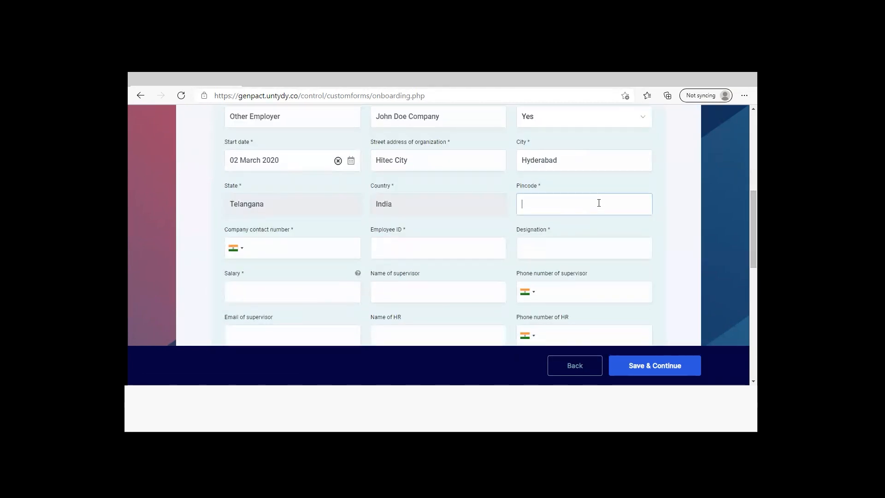
{"action": "type", "text": "500081"}
Enter the company contact number and the employee ID in the work experience entry
{"action": "left_click", "coordinate": [334, 246]}
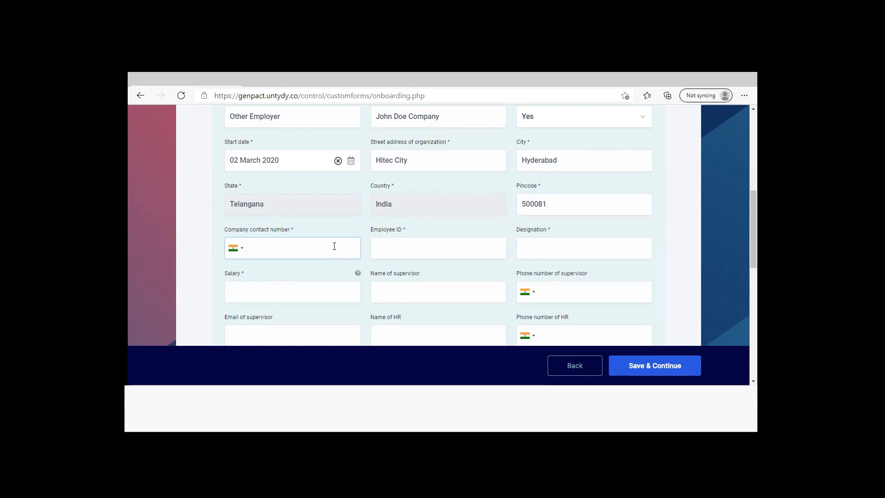
{"action": "type", "text": "04012345678"}
{"action": "left_click", "coordinate": [396, 249]}
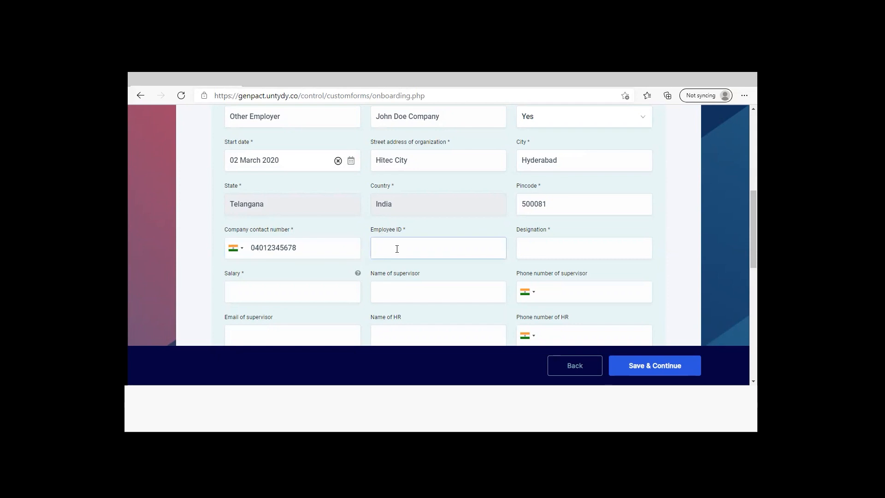
{"action": "type", "text": "GEN30033"}
Set the designation to Software Engineer and the salary to 1000000
{"action": "left_click", "coordinate": [534, 243]}
{"action": "type", "text": "Software Engineer"}
{"action": "left_click", "coordinate": [345, 292]}
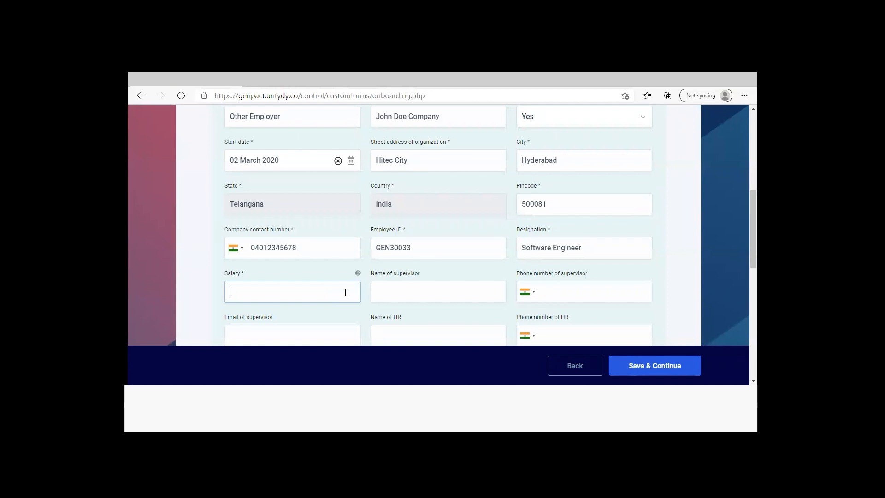
{"action": "type", "text": "1000000"}
Fill in the supervisor's name, phone number and email address
{"action": "key", "text": "Tab"}
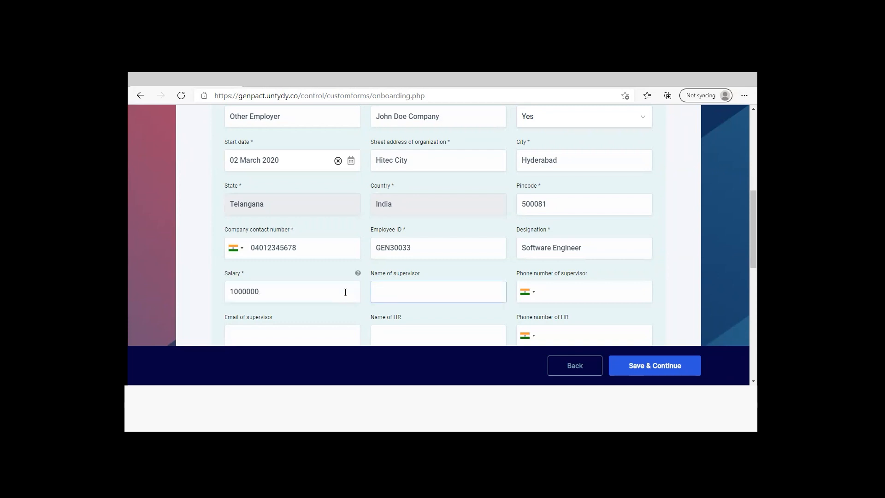
{"action": "type", "text": "Mars Doe"}
{"action": "left_click", "coordinate": [549, 290]}
{"action": "type", "text": "9879879"}
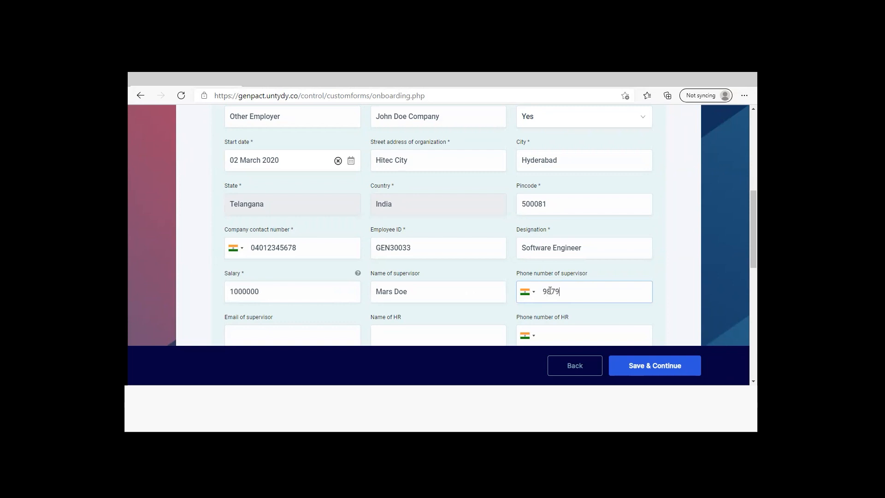
{"action": "type", "text": "871"}
{"action": "scroll", "coordinate": [304, 268], "scroll_direction": "down", "scroll_amount": 2}
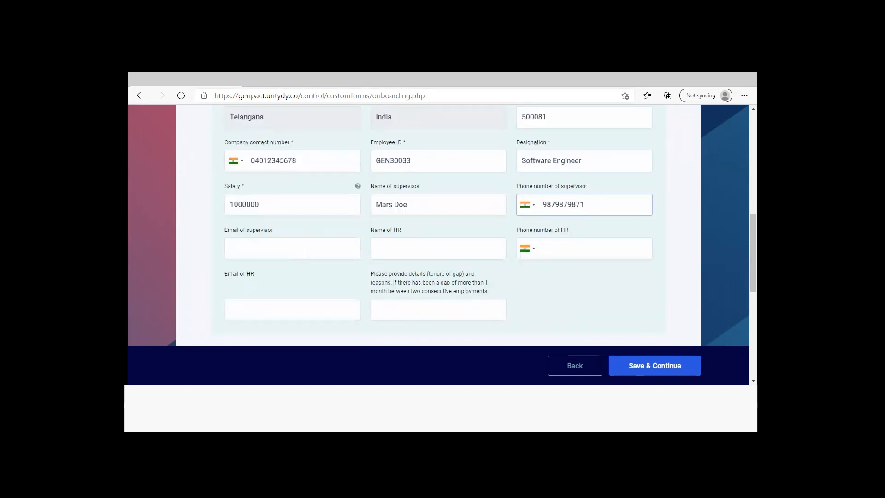
{"action": "left_click", "coordinate": [305, 254]}
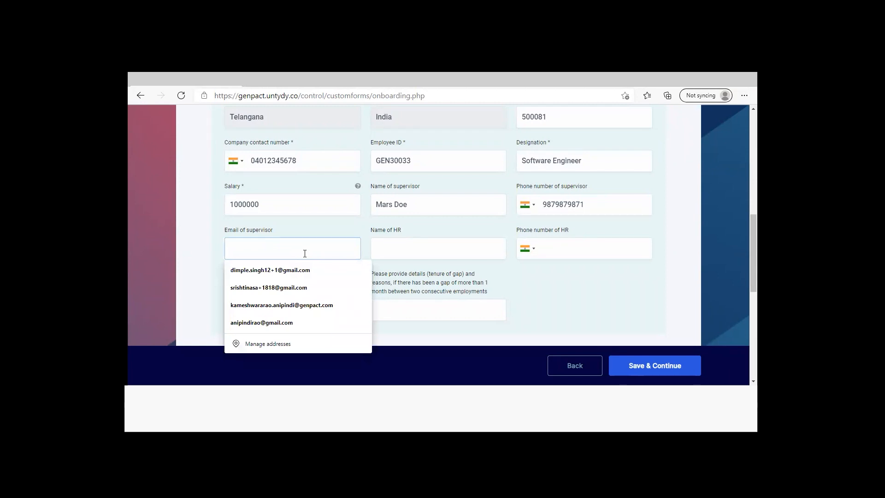
{"action": "type", "text": "mdoe"}
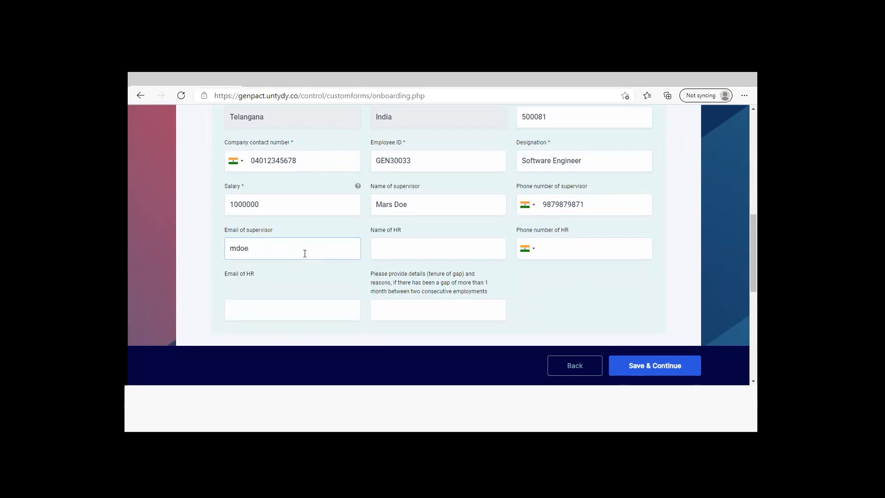
{"action": "type", "text": "@johndoe.com"}
Fill in the HR contact's name and email, reusing the supervisor's phone number for the HR phone number
{"action": "left_click", "coordinate": [390, 248]}
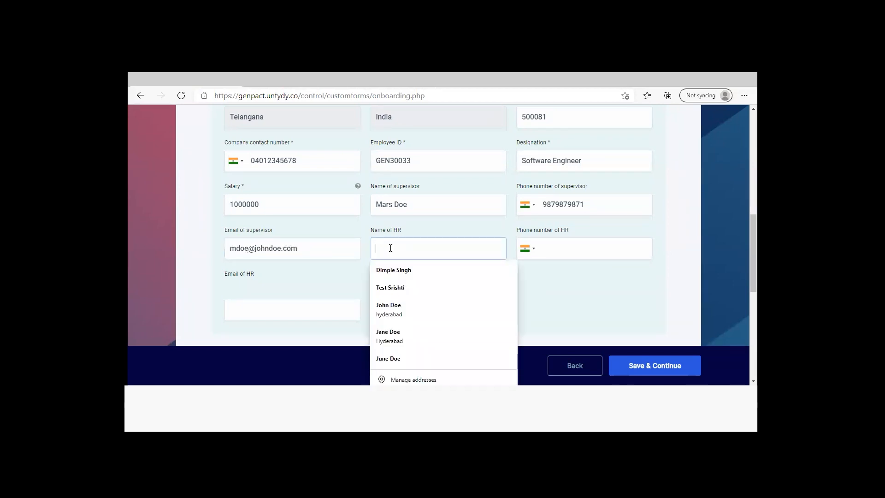
{"action": "type", "text": "Blue Doe"}
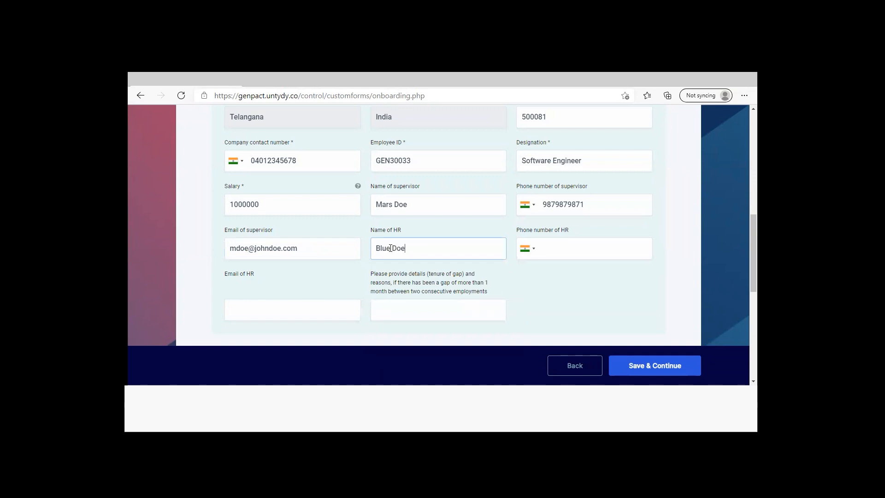
{"action": "left_click", "coordinate": [554, 247]}
{"action": "double_click", "coordinate": [589, 208]}
{"action": "key", "text": "ctrl+c"}
{"action": "left_click", "coordinate": [576, 248]}
{"action": "key", "text": "ctrl+v"}
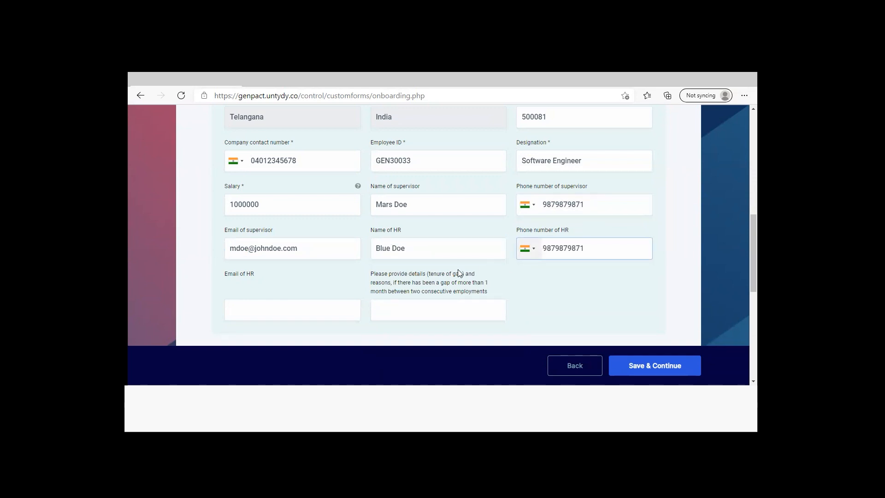
{"action": "left_click", "coordinate": [330, 309]}
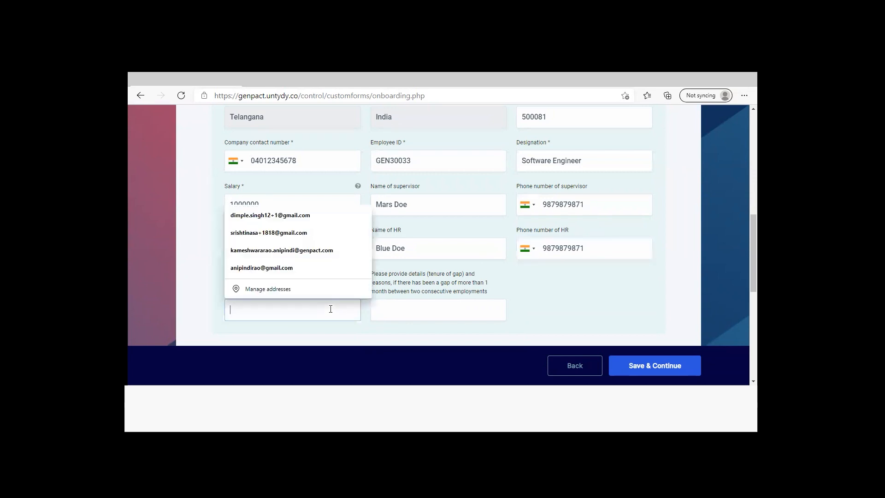
{"action": "type", "text": "bluedoe@johndoe.com"}
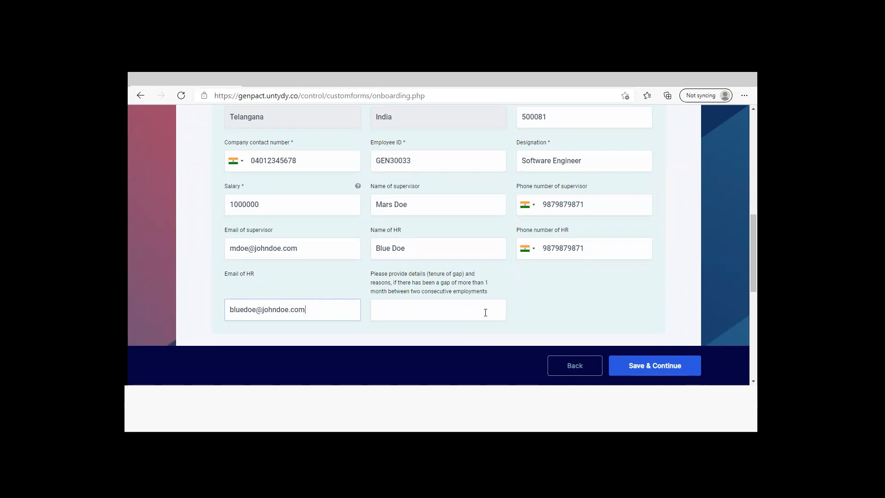
Enter "Took break for cousin wedding" as the reason for the gap between employments
{"action": "left_click", "coordinate": [485, 312]}
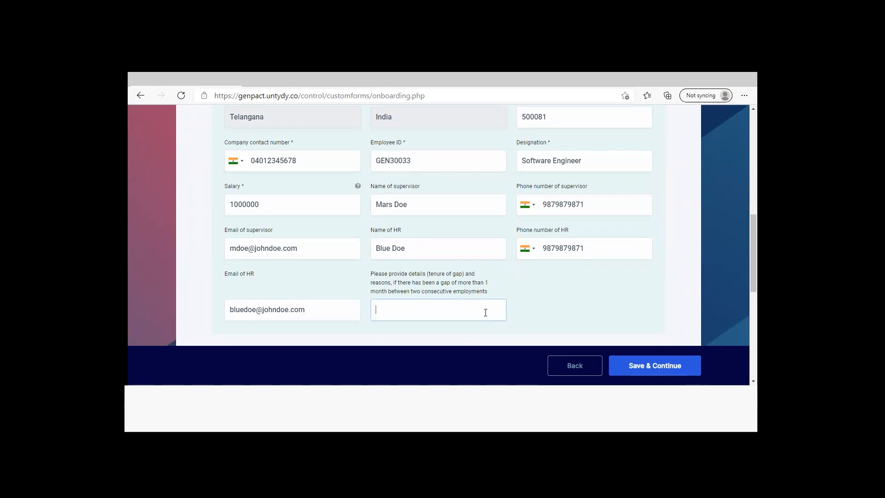
{"action": "type", "text": "Took break for cousin wedding"}
{"action": "scroll", "coordinate": [485, 313], "scroll_direction": "down", "scroll_amount": 3}
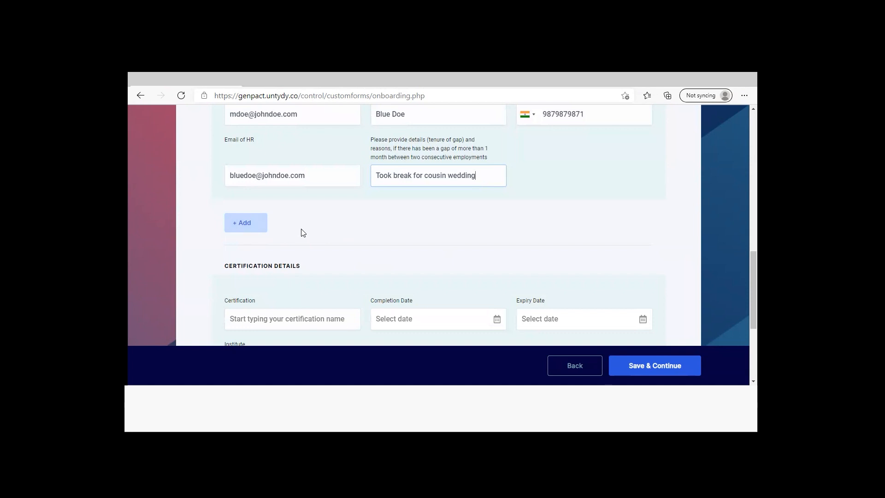
Choose Sun Certified Java Programmer (SCJP) as the certification and set its completion date to 01 January 2021
{"action": "scroll", "coordinate": [302, 232], "scroll_direction": "down", "scroll_amount": 2}
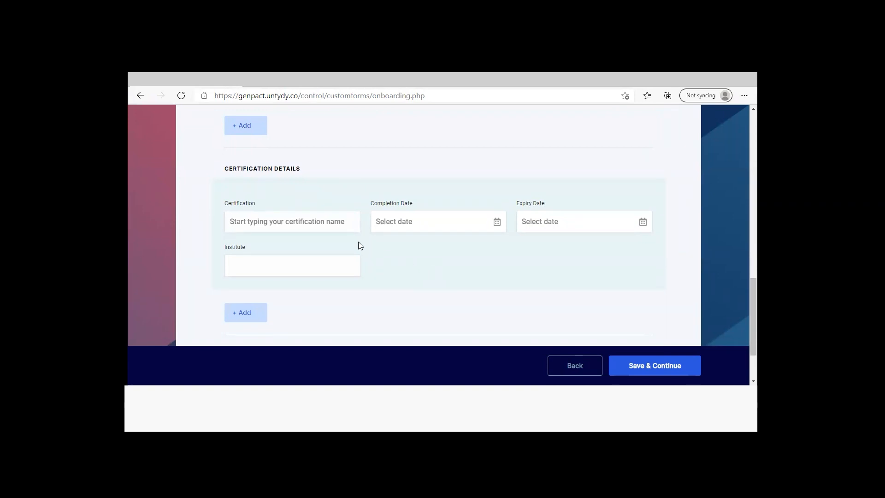
{"action": "left_click", "coordinate": [344, 224]}
{"action": "left_click", "coordinate": [336, 253]}
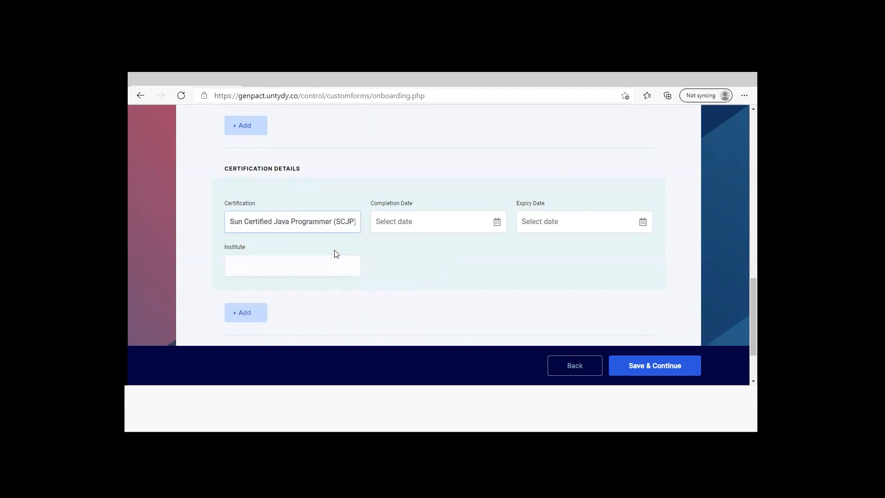
{"action": "left_click", "coordinate": [497, 223]}
{"action": "left_click", "coordinate": [427, 245]}
{"action": "left_click", "coordinate": [418, 258]}
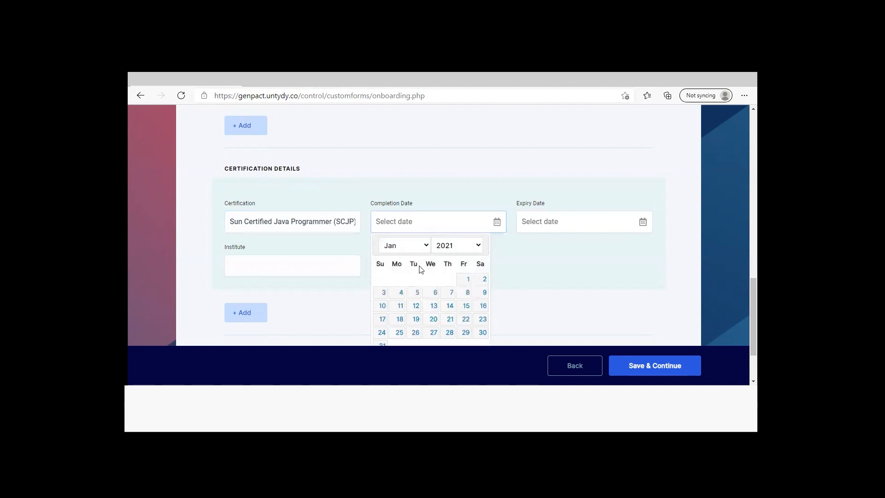
{"action": "left_click", "coordinate": [468, 280]}
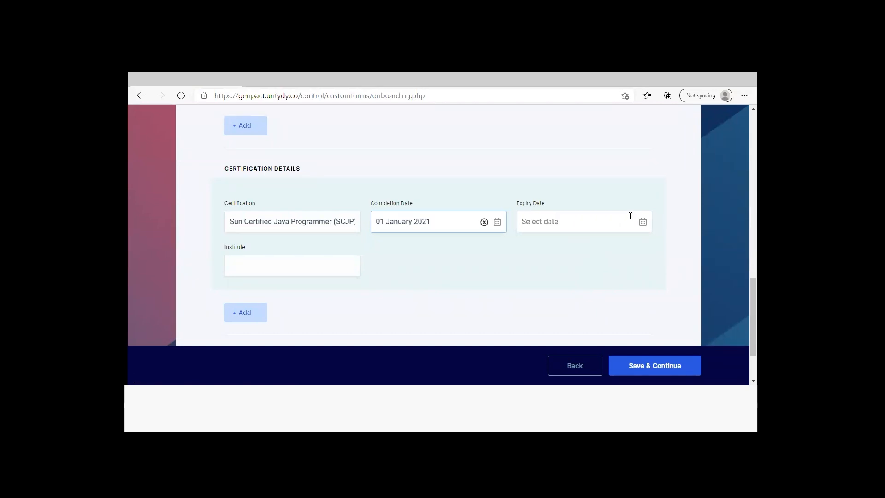
Enter John Doe Technical Institute as the certification's institute, and save the page to continue to part 5 of the form
{"action": "left_click", "coordinate": [335, 268]}
{"action": "type", "text": "John D"}
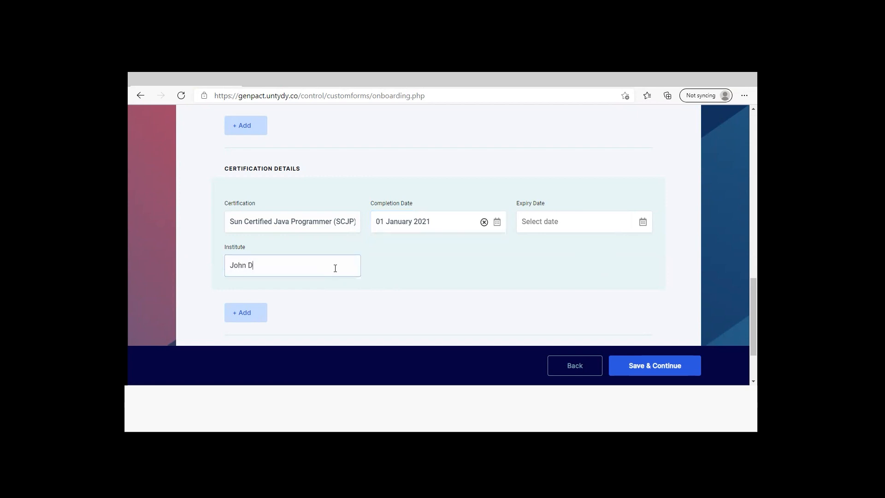
{"action": "type", "text": "oe Technical Institute"}
{"action": "left_click", "coordinate": [646, 365]}
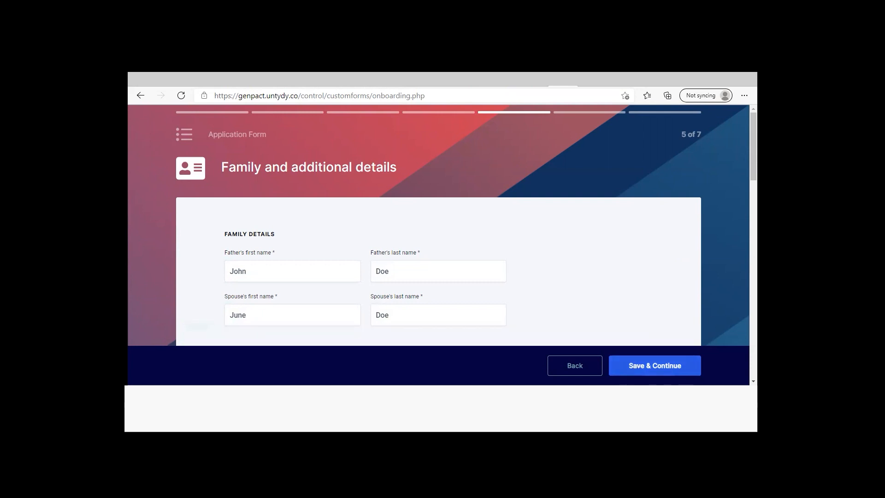
Review the prefilled family details and the father and mother entries under relatives, including the relationship options
{"action": "scroll", "coordinate": [438, 225], "scroll_direction": "down", "scroll_amount": 2}
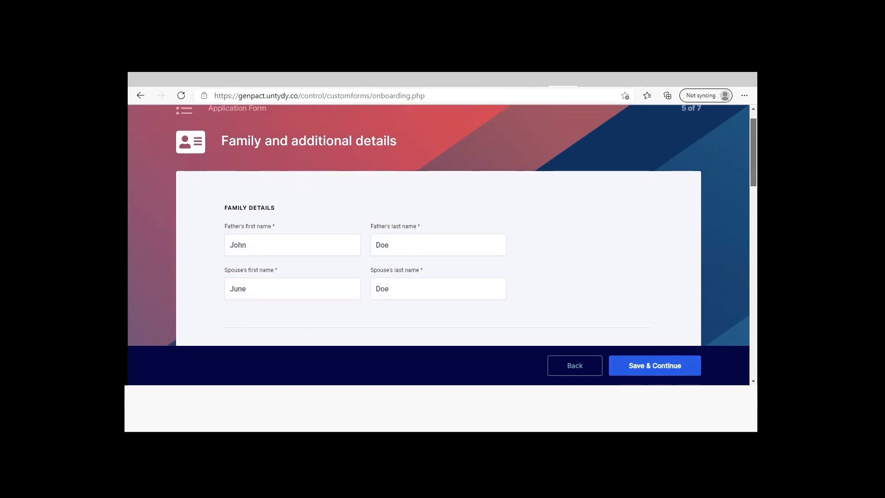
{"action": "scroll", "coordinate": [439, 225], "scroll_direction": "down", "scroll_amount": 1}
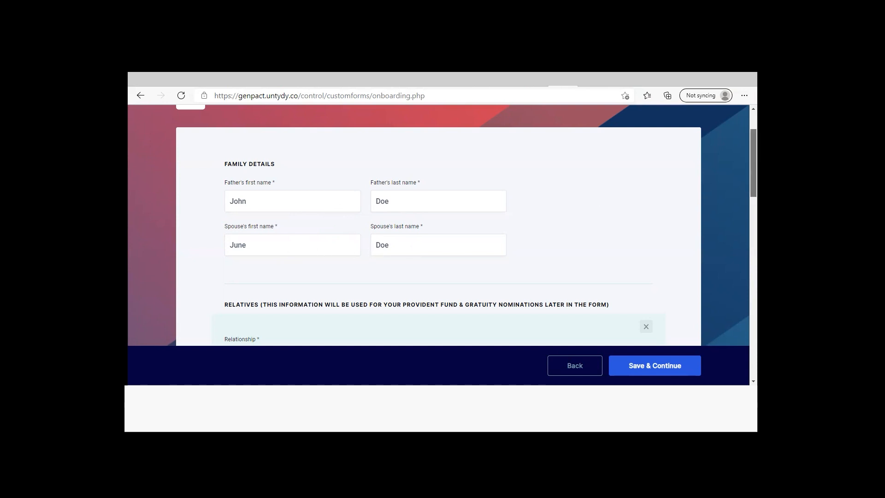
{"action": "scroll", "coordinate": [438, 226], "scroll_direction": "down", "scroll_amount": 3}
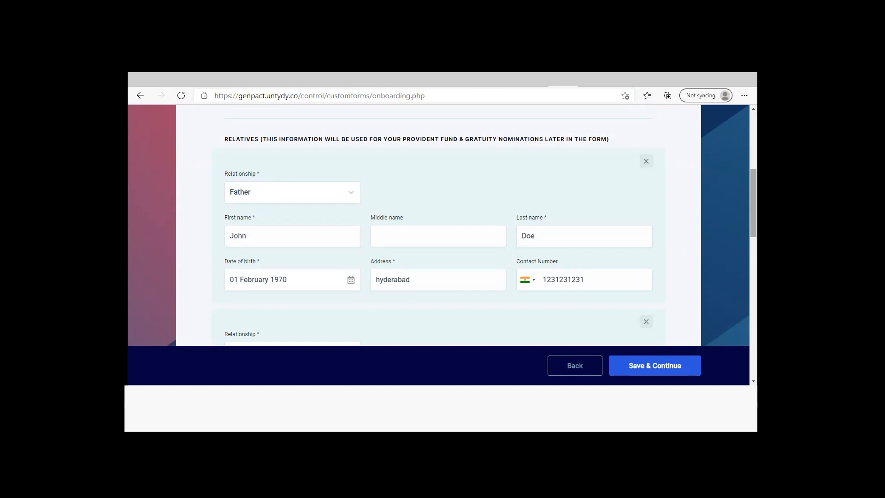
{"action": "left_click", "coordinate": [354, 193]}
{"action": "left_click", "coordinate": [354, 193]}
{"action": "scroll", "coordinate": [438, 226], "scroll_direction": "down", "scroll_amount": 2}
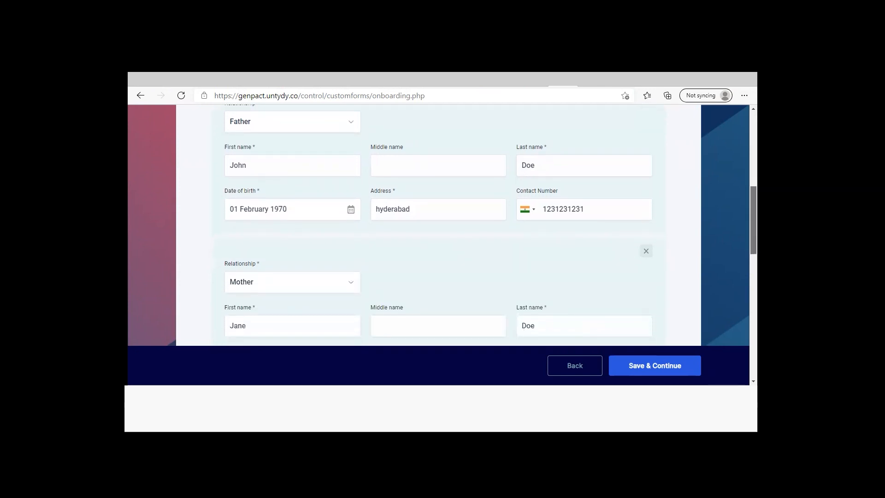
{"action": "scroll", "coordinate": [438, 225], "scroll_direction": "down", "scroll_amount": 1}
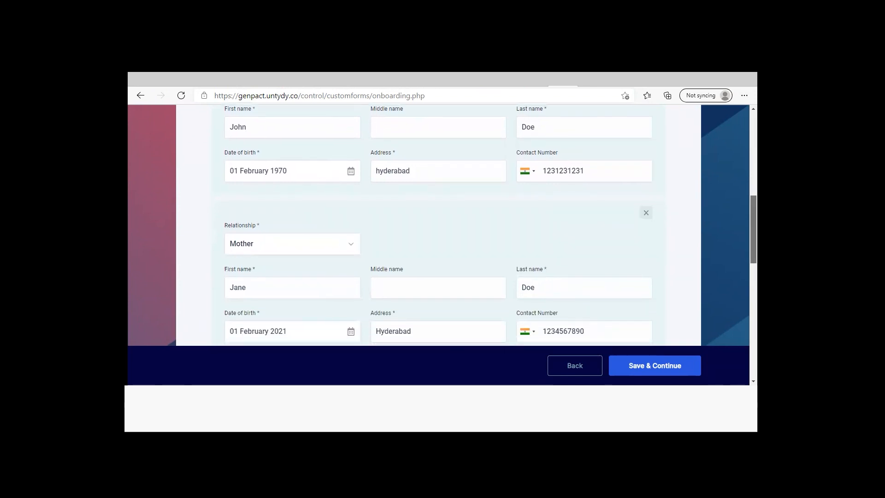
{"action": "scroll", "coordinate": [438, 226], "scroll_direction": "down", "scroll_amount": 1}
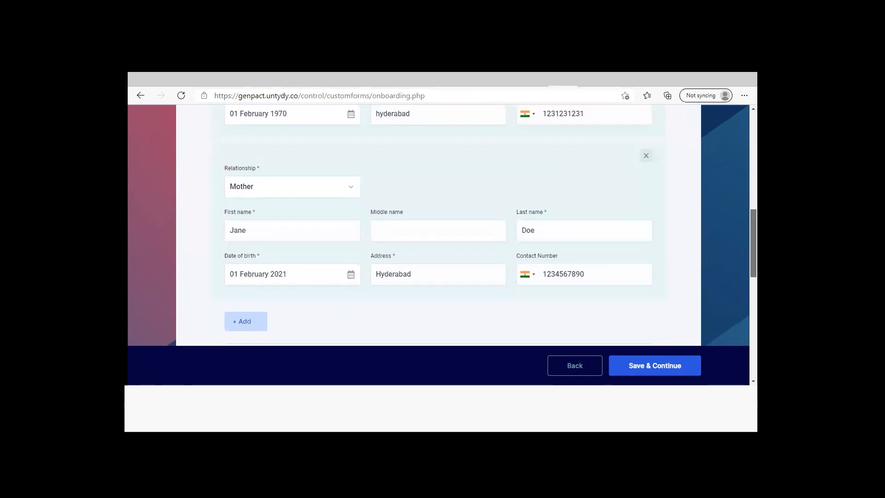
{"action": "scroll", "coordinate": [438, 225], "scroll_direction": "down", "scroll_amount": 2}
{"action": "scroll", "coordinate": [438, 226], "scroll_direction": "down", "scroll_amount": 1}
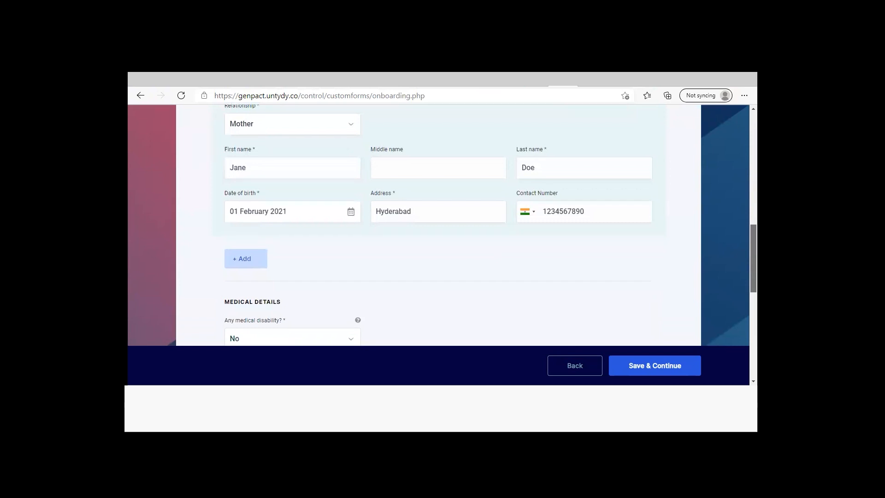
{"action": "scroll", "coordinate": [438, 226], "scroll_direction": "down", "scroll_amount": 2}
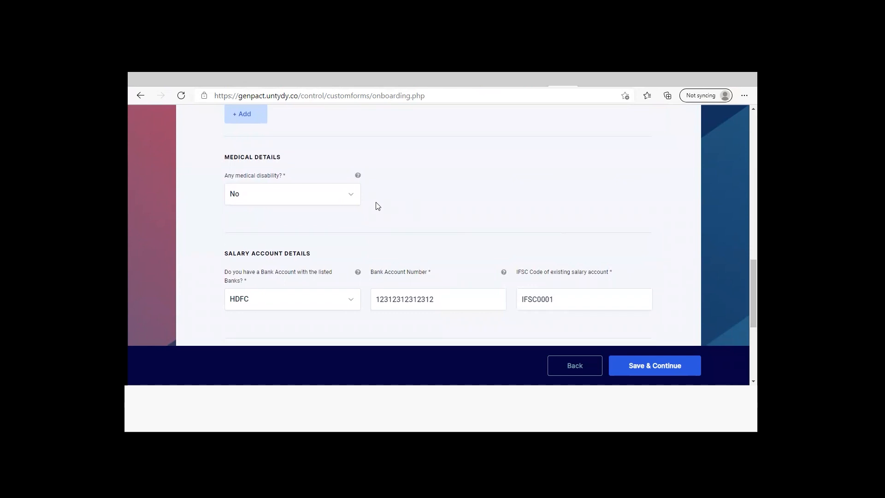
Set the medical disability answer to No and the salary account bank to HDFC
{"action": "left_click", "coordinate": [352, 198]}
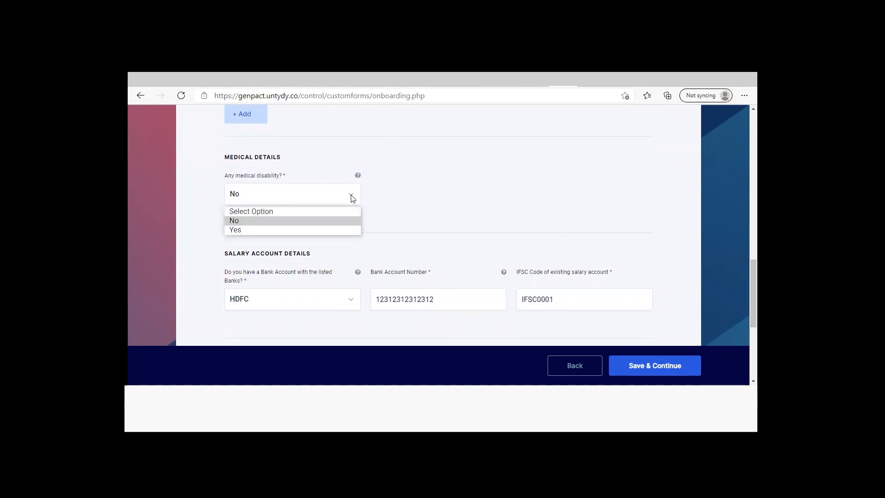
{"action": "left_click", "coordinate": [344, 220]}
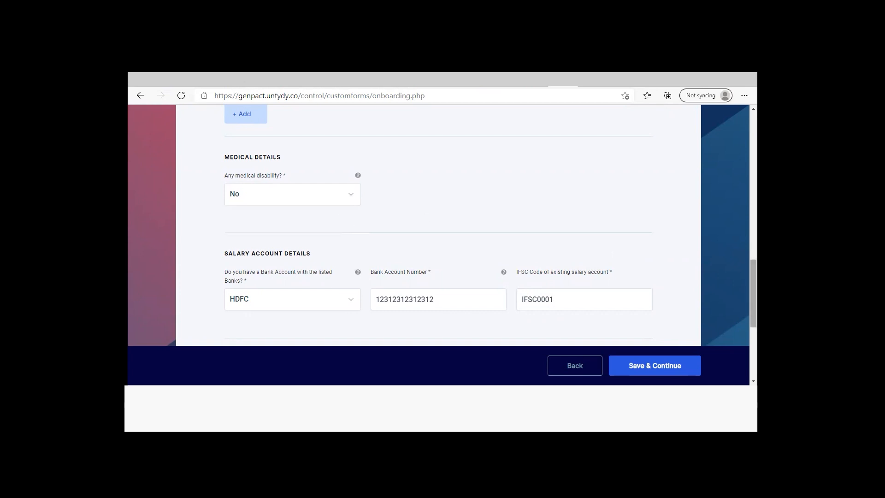
{"action": "left_click_drag", "start_coordinate": [753, 290], "coordinate": [753, 311]}
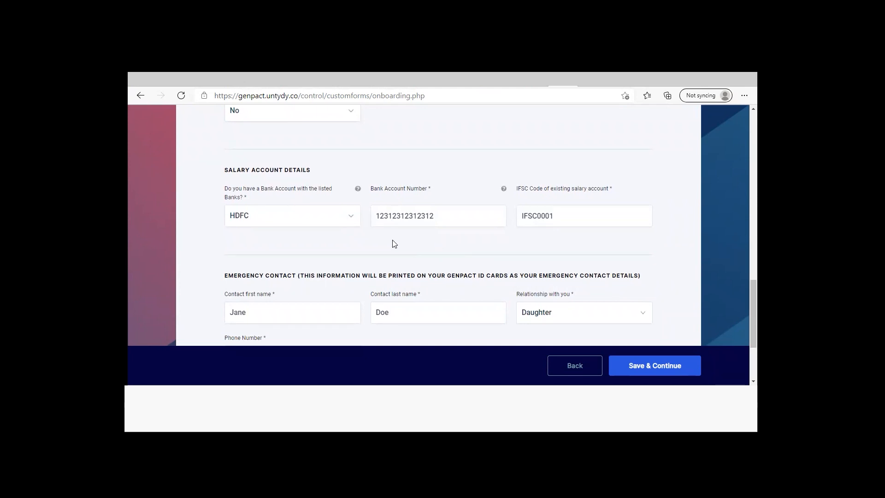
{"action": "left_click", "coordinate": [351, 220]}
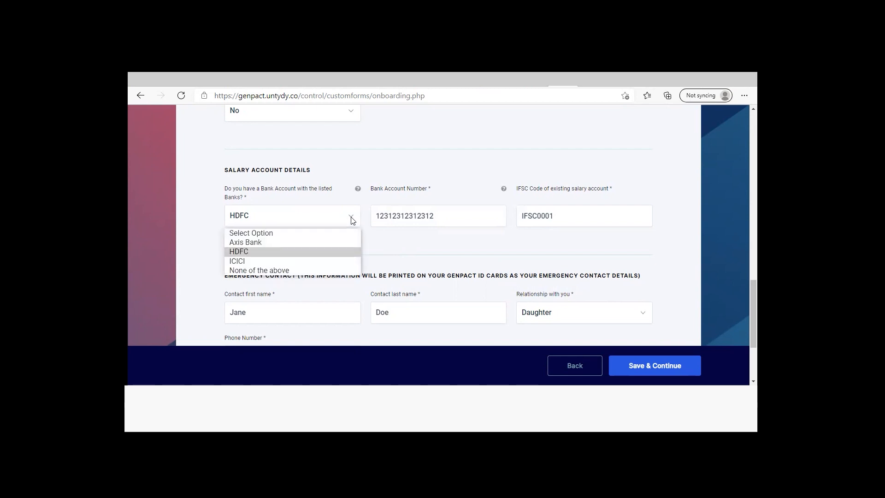
{"action": "left_click", "coordinate": [333, 251]}
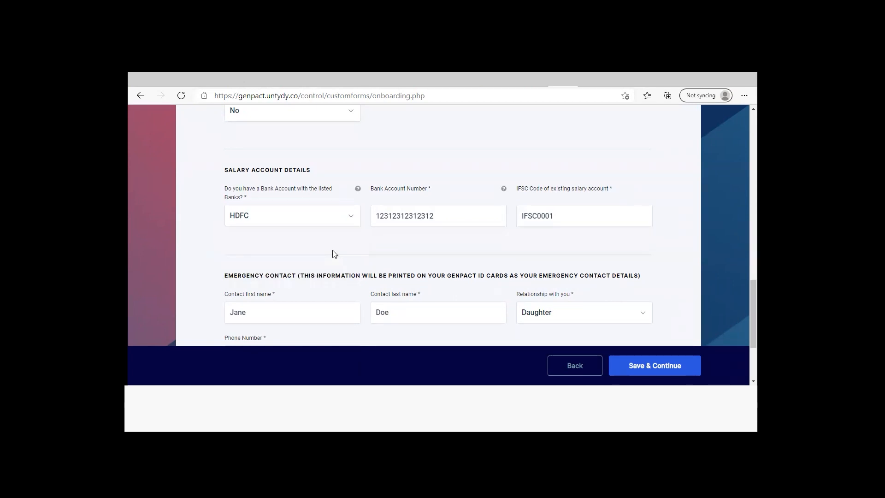
Switch the salary account bank to None of the above, and return it to HDFC
{"action": "left_click", "coordinate": [352, 217]}
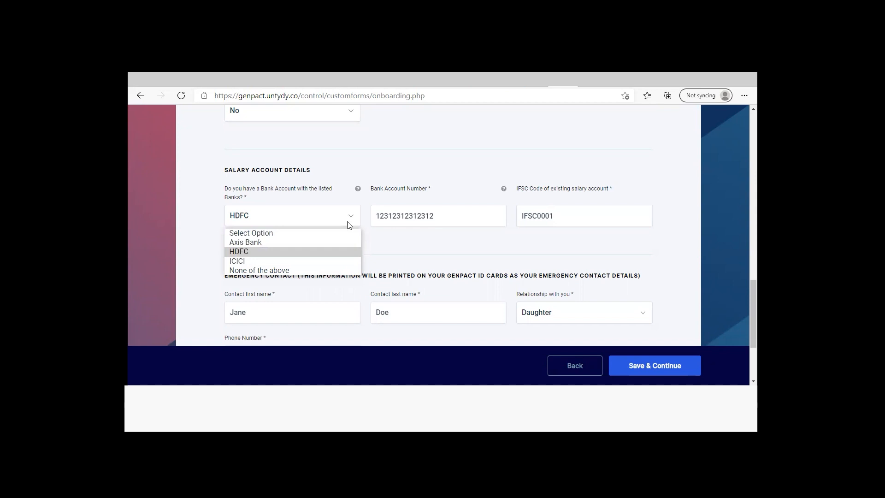
{"action": "left_click", "coordinate": [322, 269]}
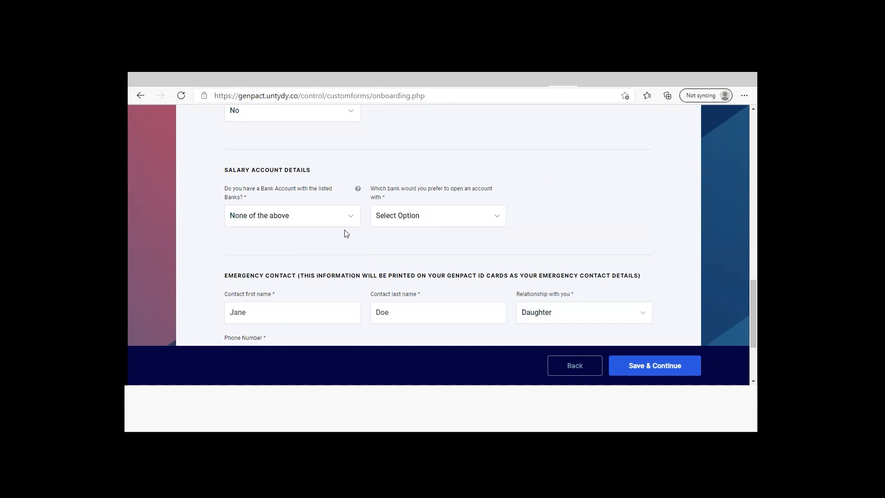
{"action": "left_click", "coordinate": [351, 219]}
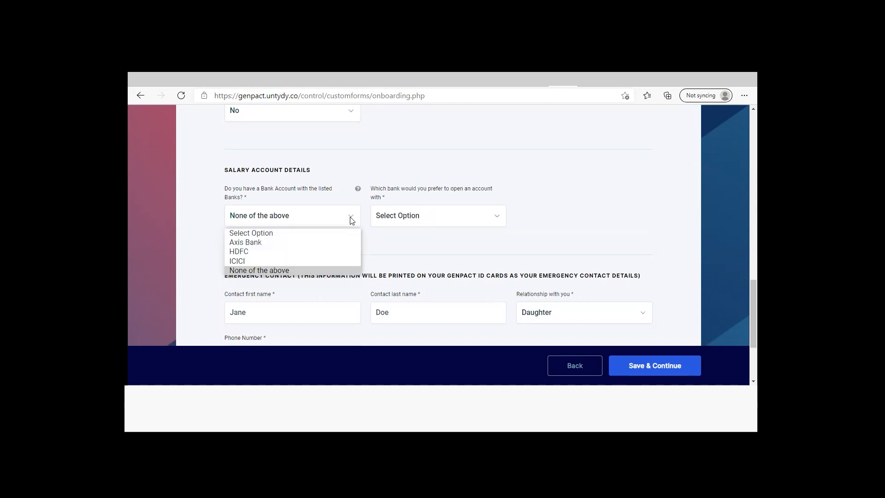
{"action": "left_click", "coordinate": [333, 250]}
Enter the bank account number and the IFSC code IFSC123, and save the family and additional details to continue
{"action": "left_click", "coordinate": [418, 218]}
{"action": "type", "text": "12345678910112"}
{"action": "left_click", "coordinate": [542, 215]}
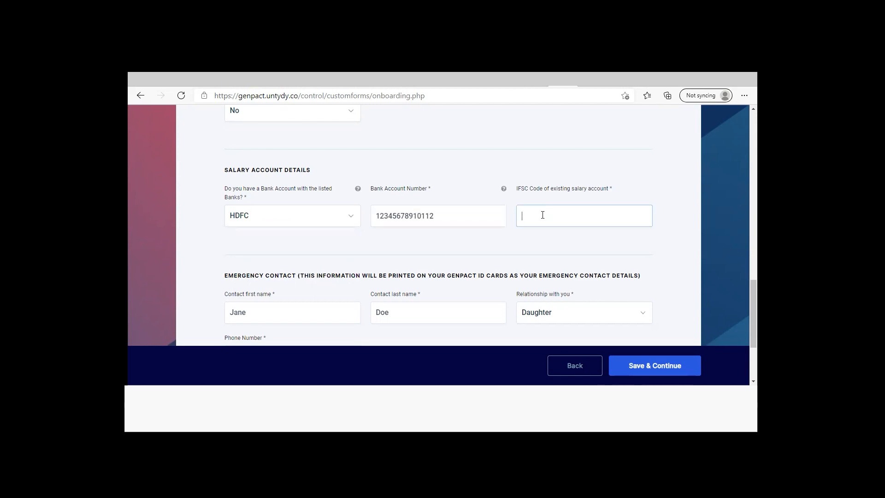
{"action": "type", "text": "IFSC123"}
{"action": "scroll", "coordinate": [542, 215], "scroll_direction": "down", "scroll_amount": 2}
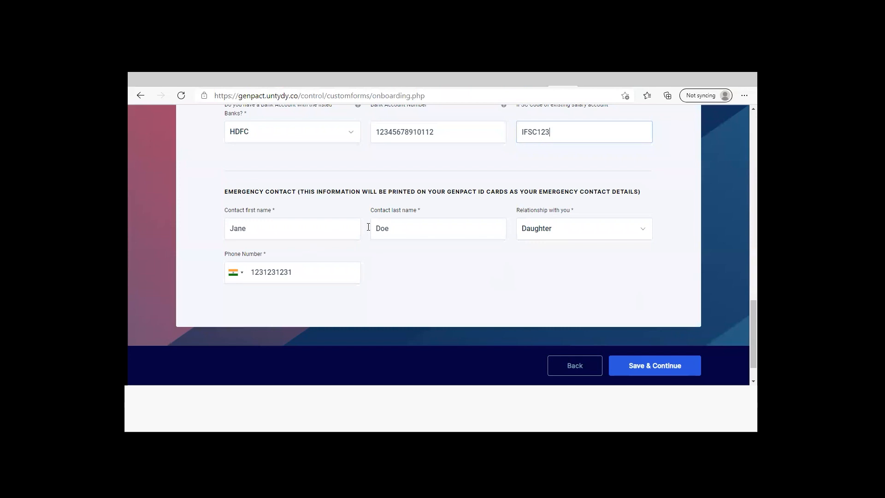
{"action": "left_click", "coordinate": [648, 369]}
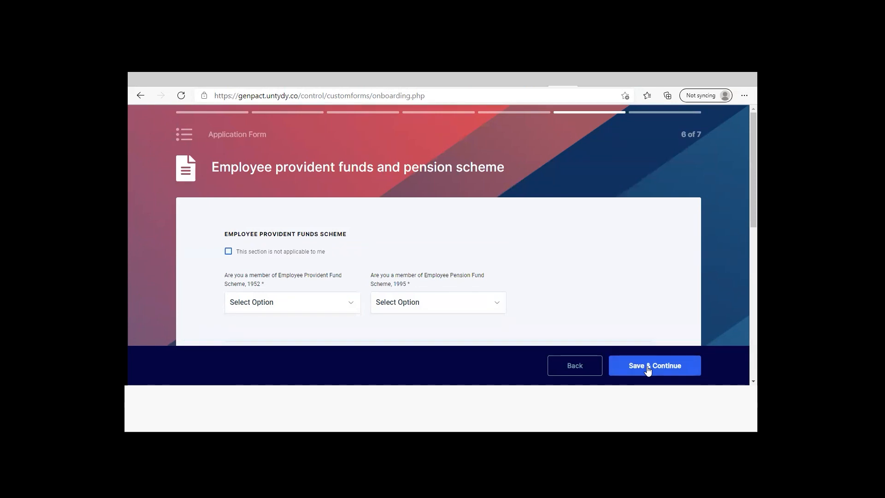
Answer Yes to membership of the Employee Provident Fund Scheme, 1952 and the Employee Pension Fund Scheme, 1995
{"action": "left_click_drag", "start_coordinate": [753, 184], "coordinate": [753, 210]}
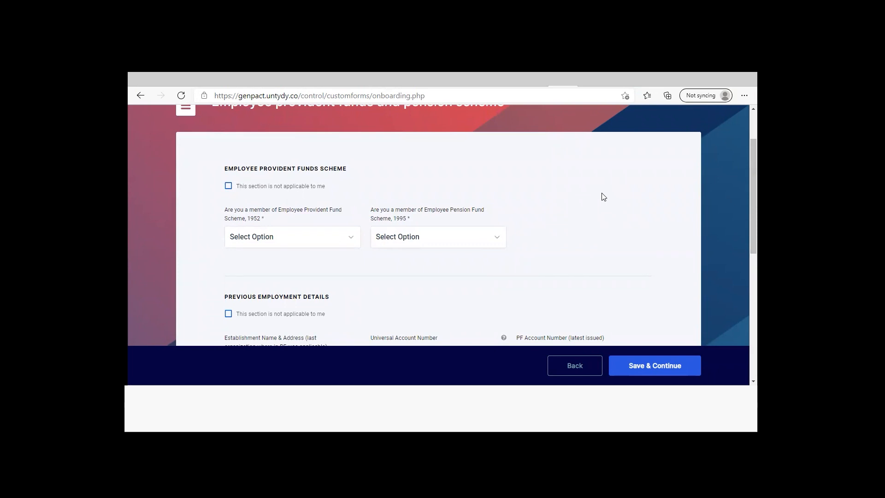
{"action": "left_click", "coordinate": [228, 186]}
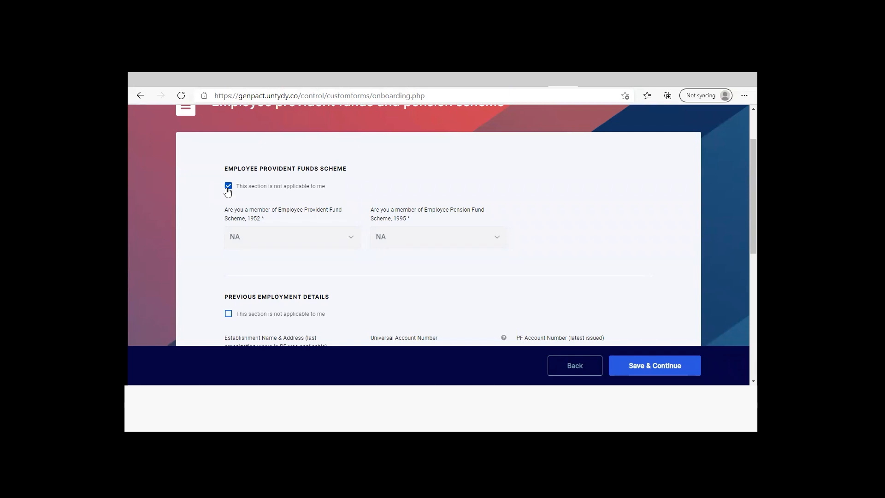
{"action": "left_click", "coordinate": [228, 186]}
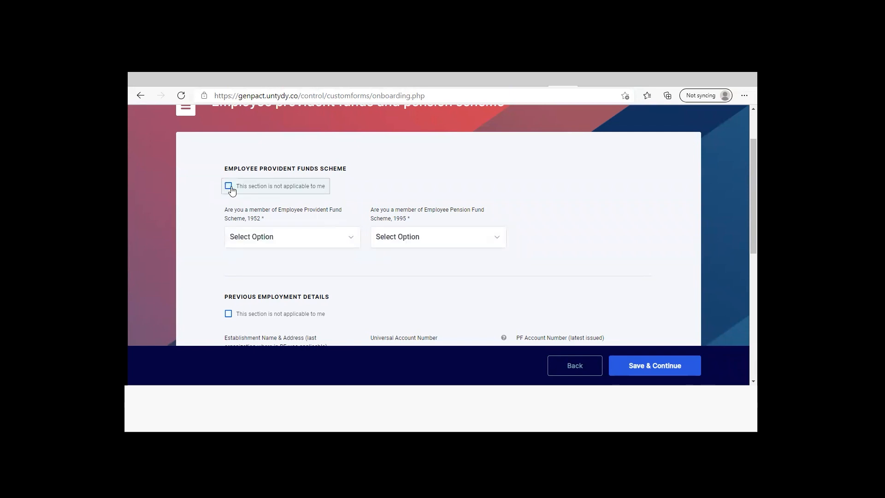
{"action": "left_click", "coordinate": [354, 239]}
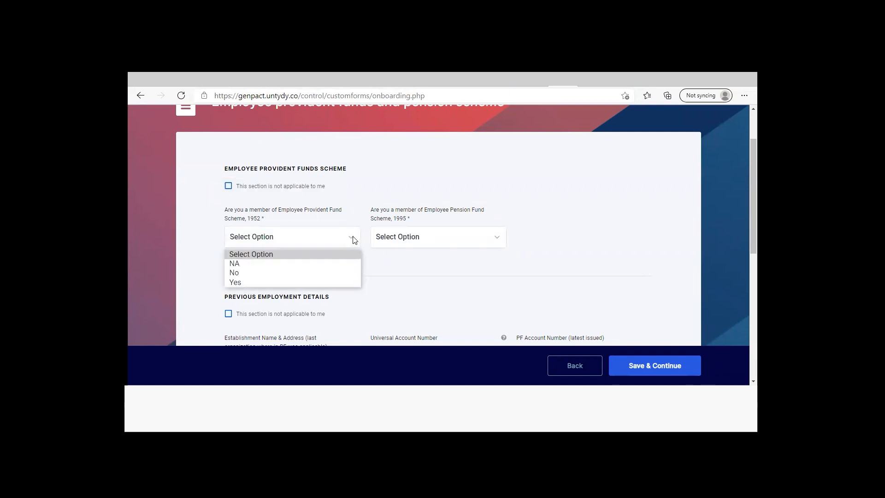
{"action": "left_click", "coordinate": [333, 278]}
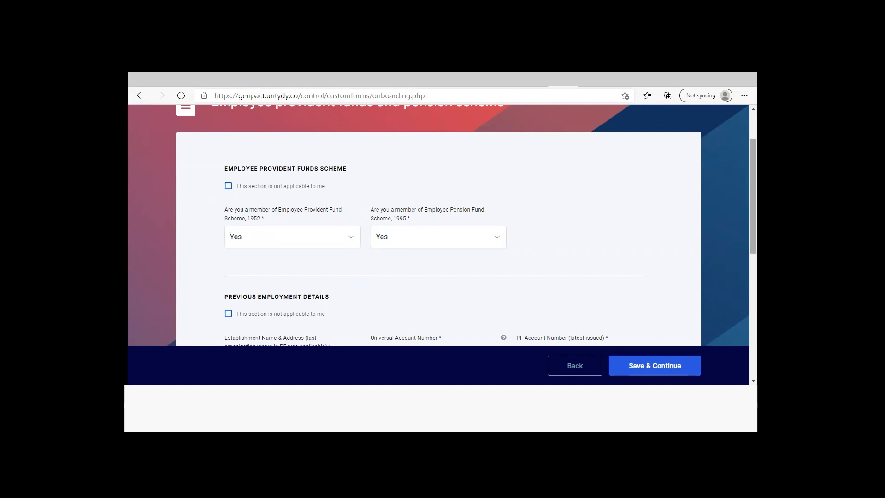
Enter John Doe Corporation as the establishment name in the previous employment details
{"action": "scroll", "coordinate": [752, 208], "scroll_direction": "down", "scroll_amount": 2}
{"action": "scroll", "coordinate": [630, 204], "scroll_direction": "down", "scroll_amount": 2}
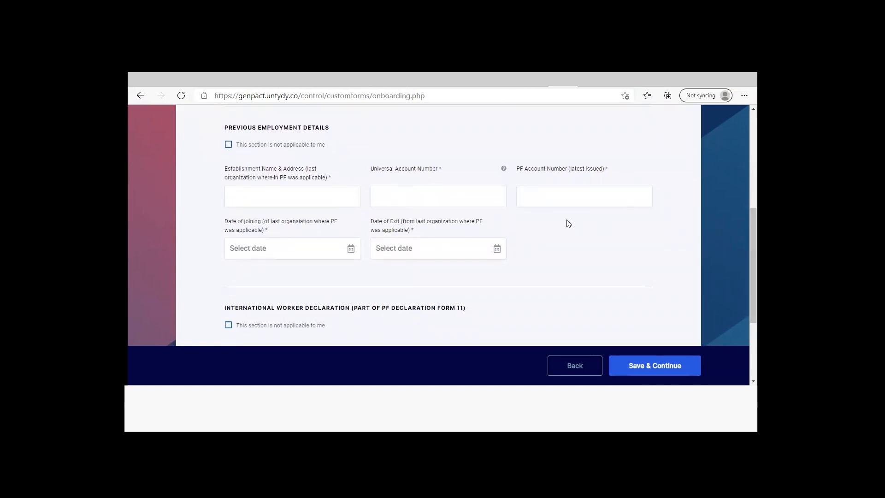
{"action": "left_click", "coordinate": [331, 201]}
{"action": "type", "text": "J"}
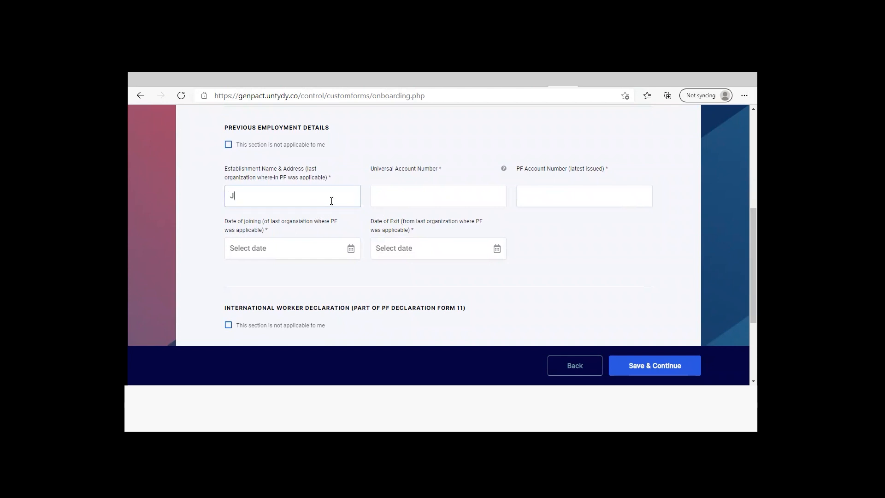
{"action": "type", "text": "ohn Doe Corporation"}
{"action": "key", "text": "Tab"}
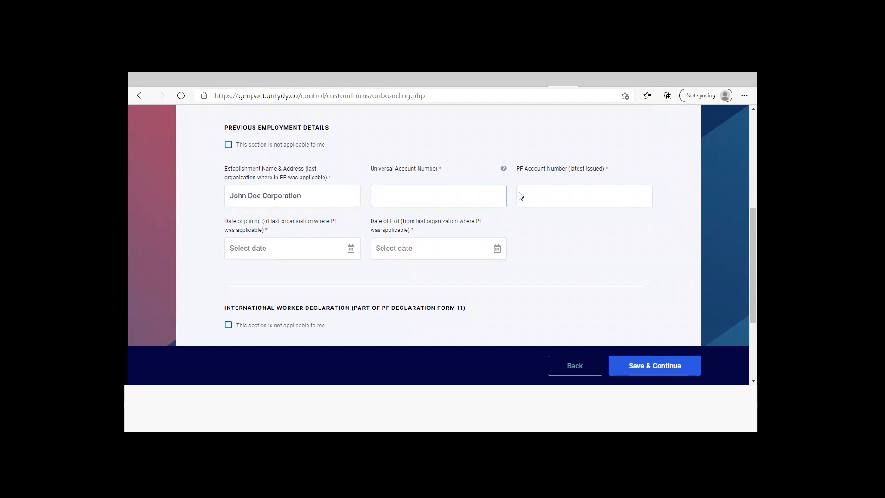
Enter the Universal Account Number and the latest issued PF account number in the previous employment details
{"action": "left_click", "coordinate": [504, 169]}
{"action": "left_click", "coordinate": [440, 200]}
{"action": "type", "text": "123123123012"}
{"action": "left_click", "coordinate": [542, 201]}
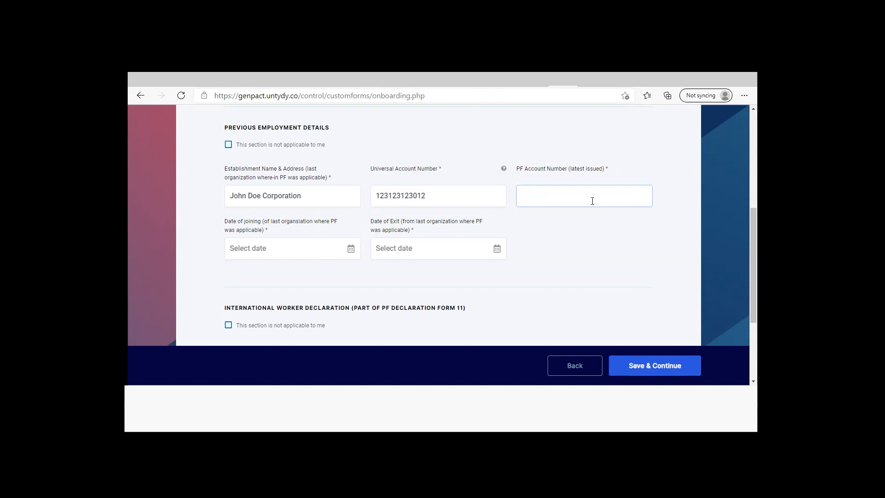
{"action": "type", "text": "123987123"}
Set the previous employment's date of joining to 01 February 2020 and its date of exit to 18 February 2021
{"action": "left_click", "coordinate": [350, 249]}
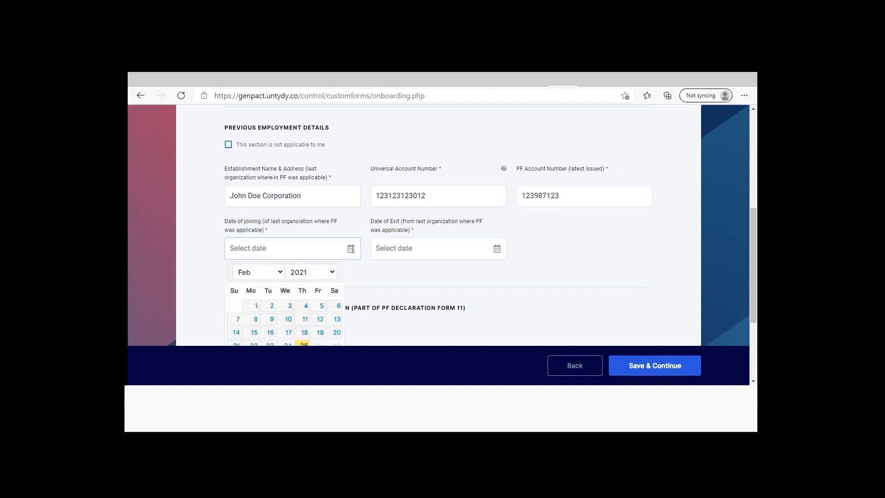
{"action": "left_click", "coordinate": [333, 274]}
{"action": "left_click", "coordinate": [317, 248]}
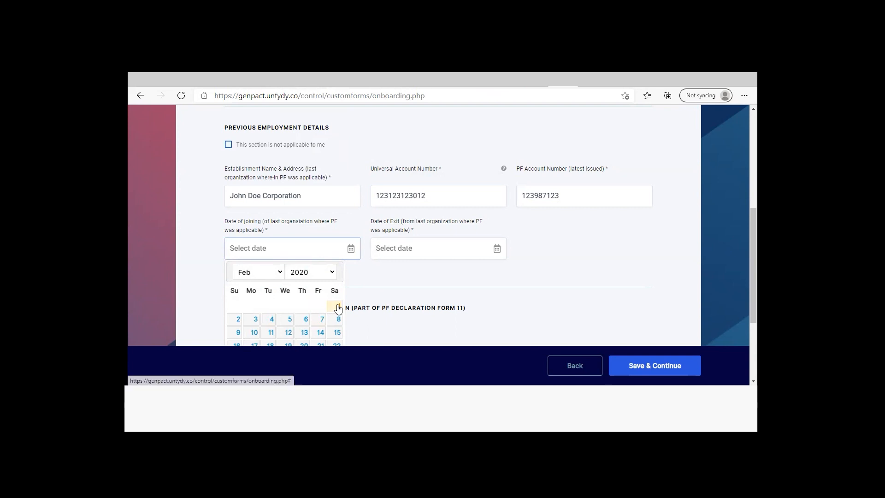
{"action": "left_click", "coordinate": [336, 307]}
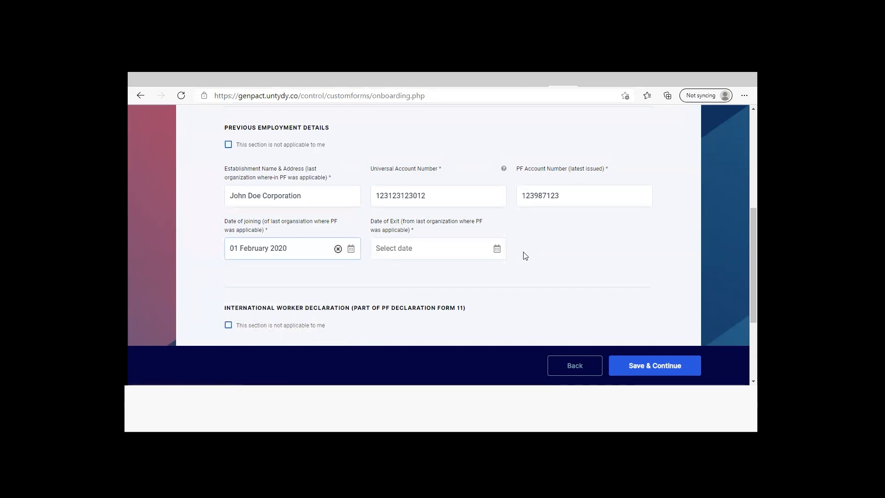
{"action": "left_click", "coordinate": [497, 248]}
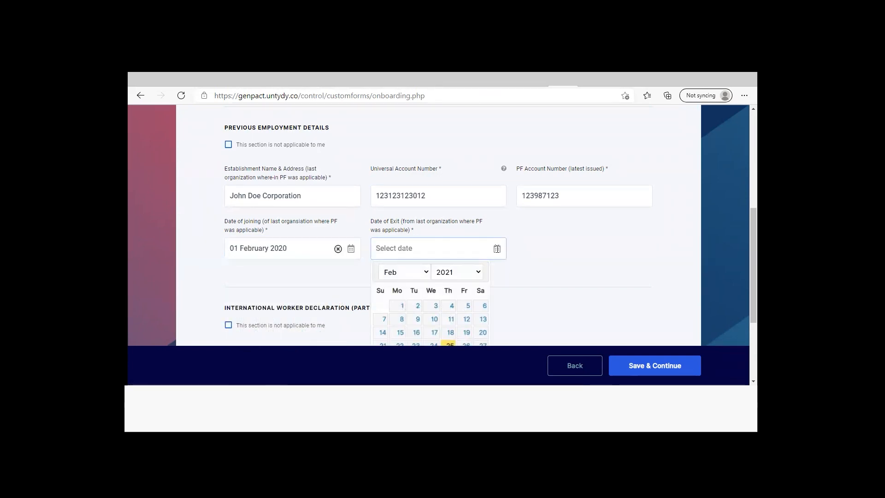
{"action": "left_click", "coordinate": [450, 332]}
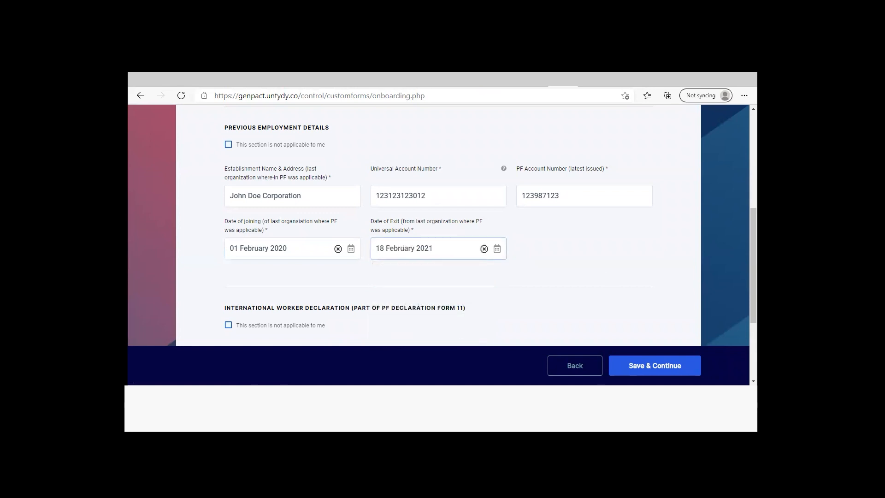
Mark the International Worker Declaration as not applicable, and save the provident fund details to continue
{"action": "scroll", "coordinate": [286, 310], "scroll_direction": "down", "scroll_amount": 3}
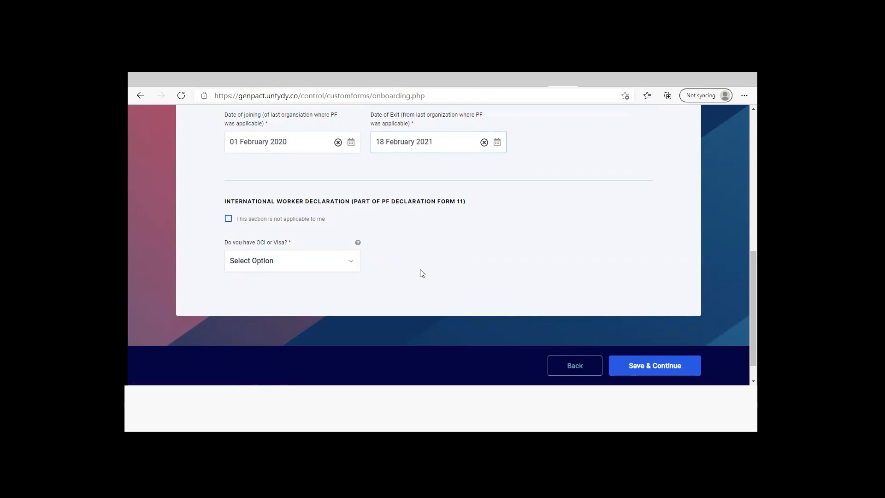
{"action": "left_click", "coordinate": [228, 219]}
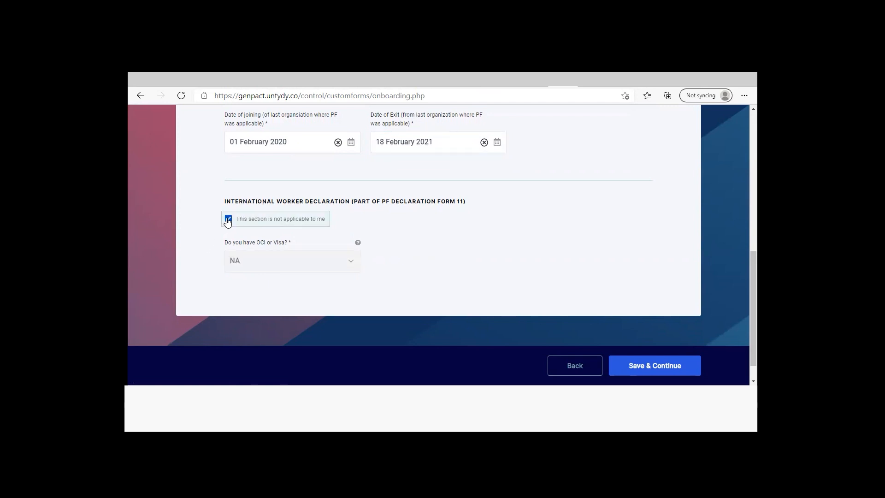
{"action": "left_click", "coordinate": [664, 365]}
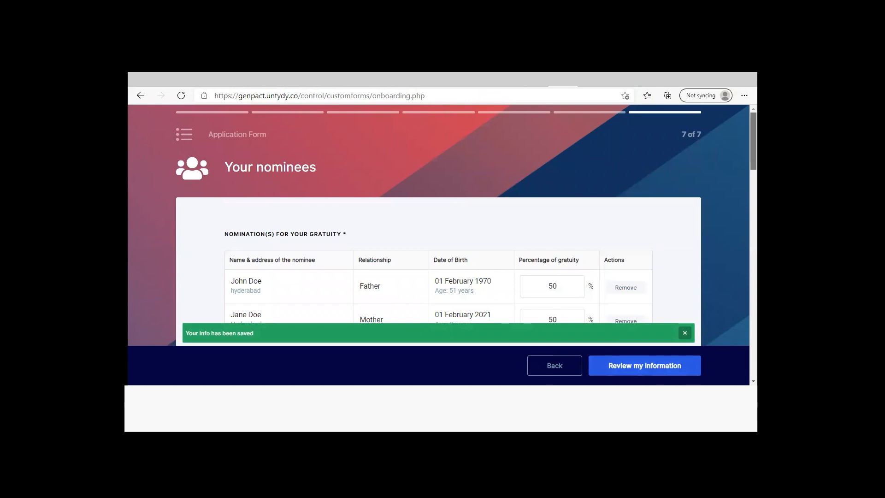
Examine the nominees and their percentage shares for gratuity, provident fund, pension, monthly pension and term insurance
{"action": "scroll", "coordinate": [438, 225], "scroll_direction": "down", "scroll_amount": 1}
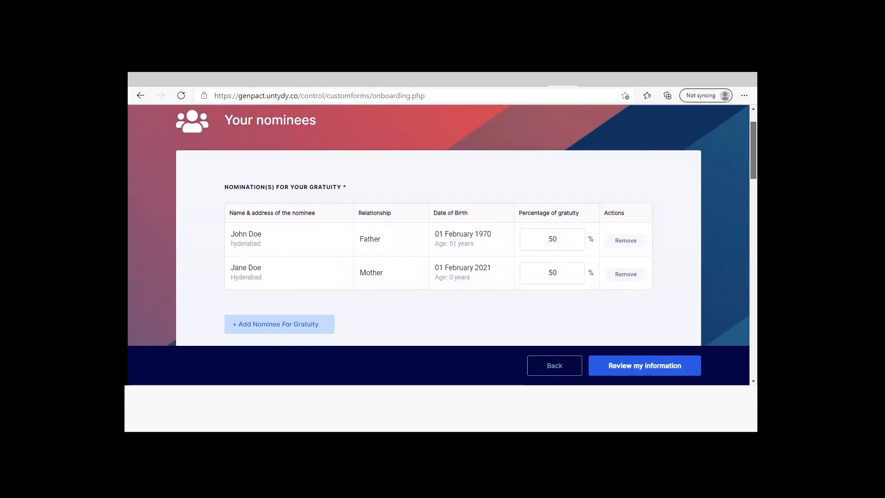
{"action": "scroll", "coordinate": [438, 225], "scroll_direction": "down", "scroll_amount": 1}
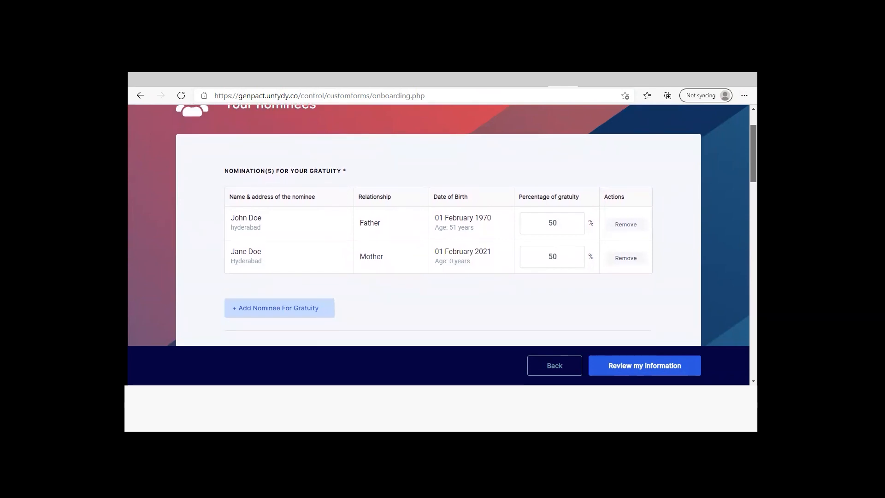
{"action": "scroll", "coordinate": [439, 225], "scroll_direction": "down", "scroll_amount": 1}
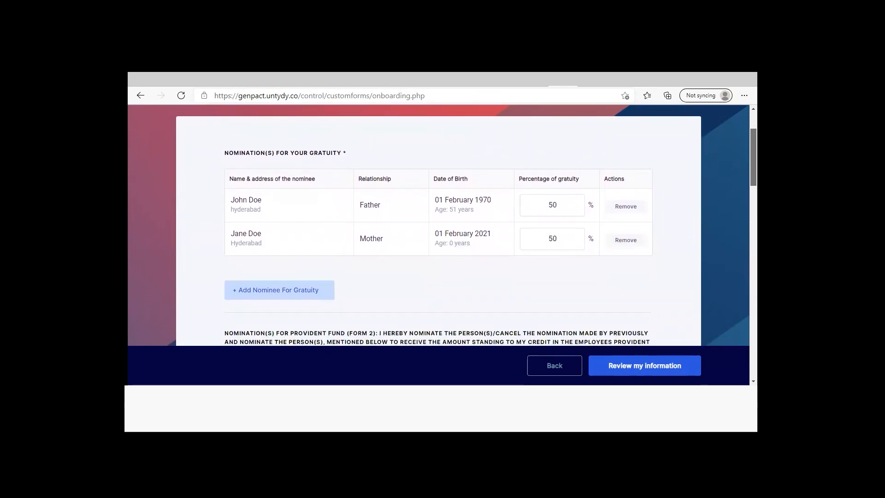
{"action": "scroll", "coordinate": [439, 225], "scroll_direction": "up", "scroll_amount": 1}
{"action": "scroll", "coordinate": [439, 225], "scroll_direction": "up", "scroll_amount": 1}
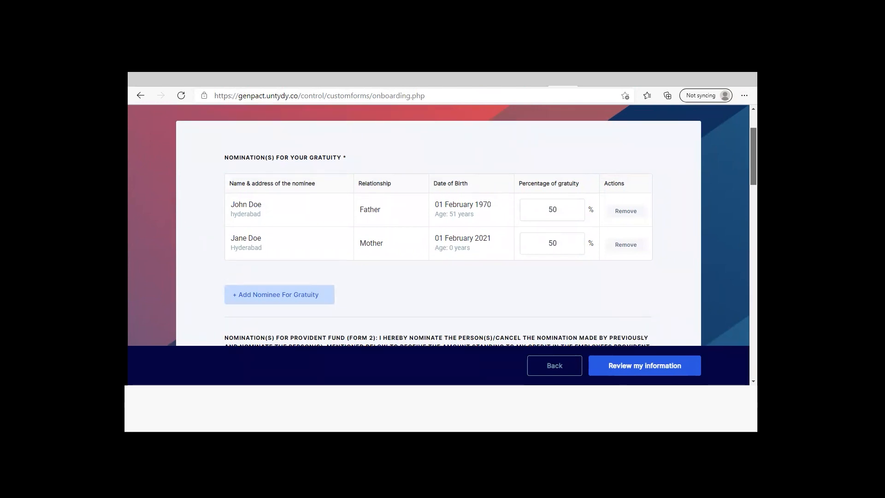
{"action": "scroll", "coordinate": [438, 224], "scroll_direction": "down", "scroll_amount": 4}
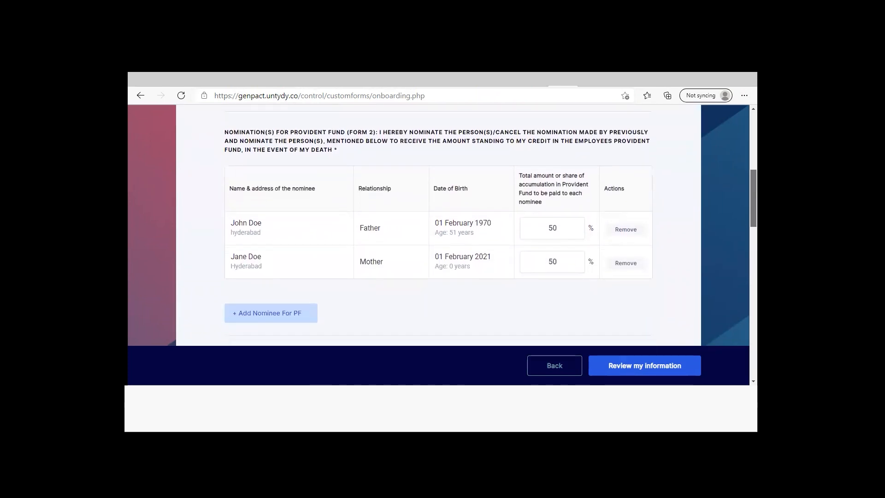
{"action": "scroll", "coordinate": [438, 225], "scroll_direction": "down", "scroll_amount": 2}
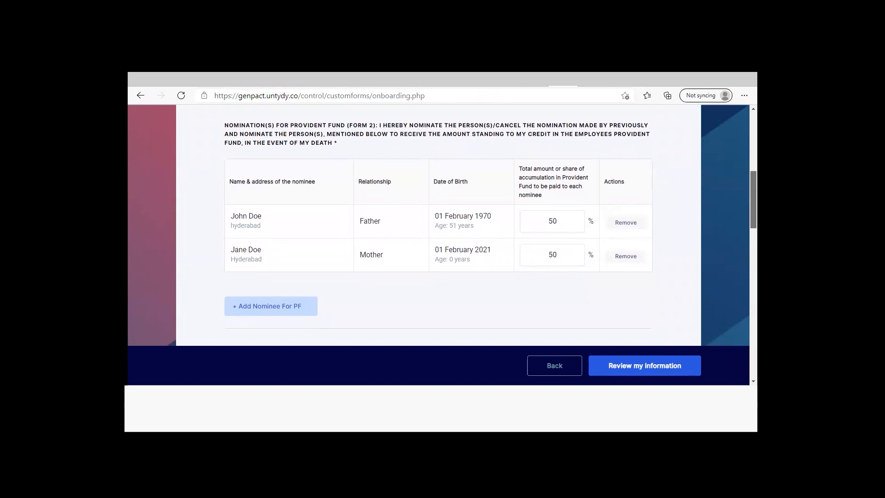
{"action": "scroll", "coordinate": [438, 225], "scroll_direction": "down", "scroll_amount": 3}
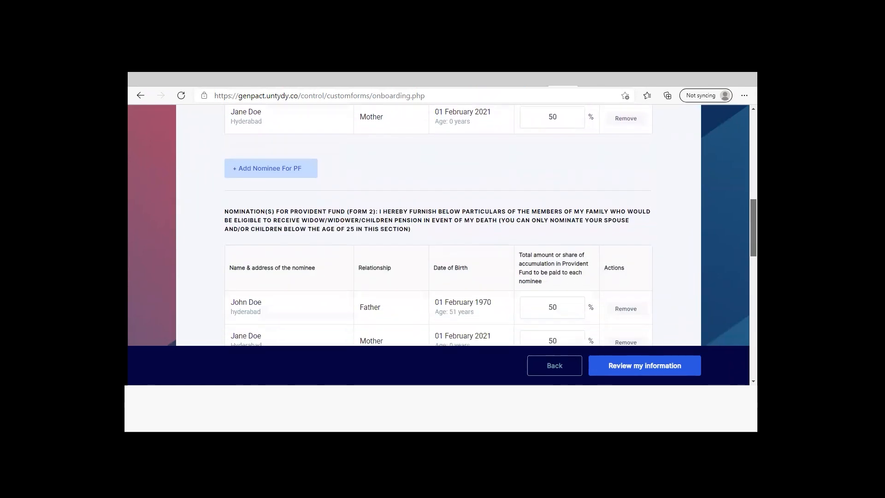
{"action": "scroll", "coordinate": [438, 225], "scroll_direction": "down", "scroll_amount": 1}
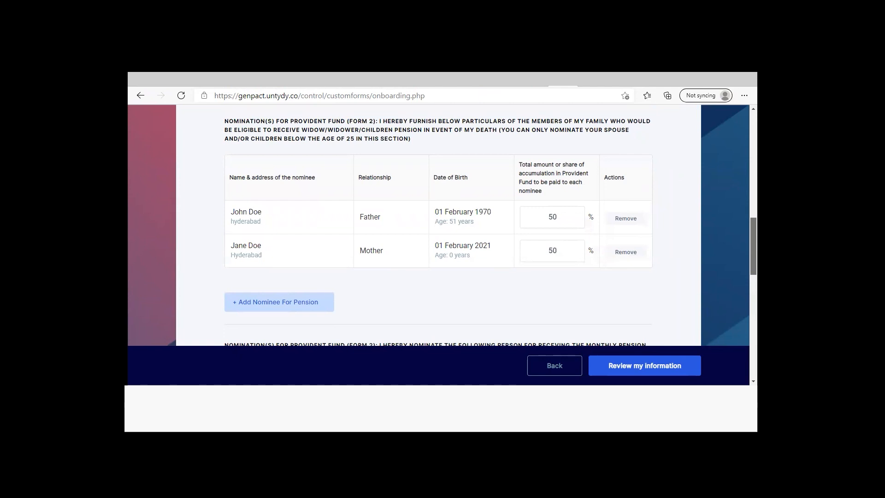
{"action": "scroll", "coordinate": [438, 225], "scroll_direction": "down", "scroll_amount": 3}
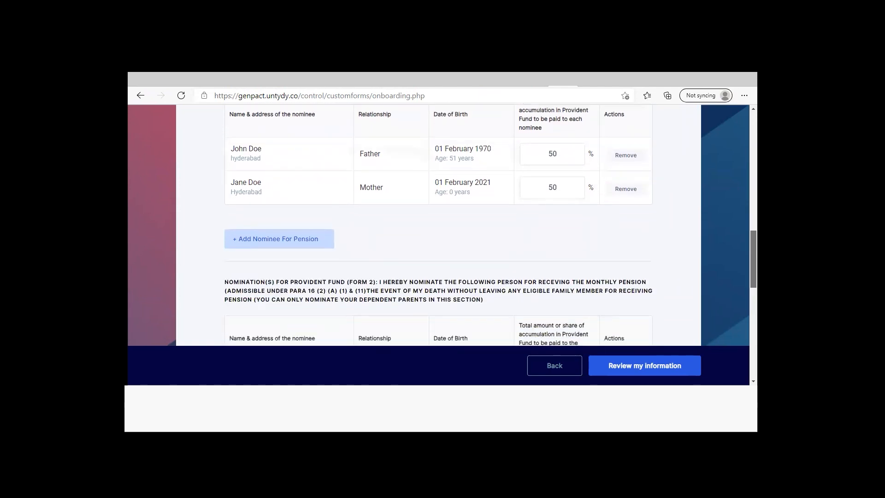
{"action": "scroll", "coordinate": [438, 225], "scroll_direction": "down", "scroll_amount": 1}
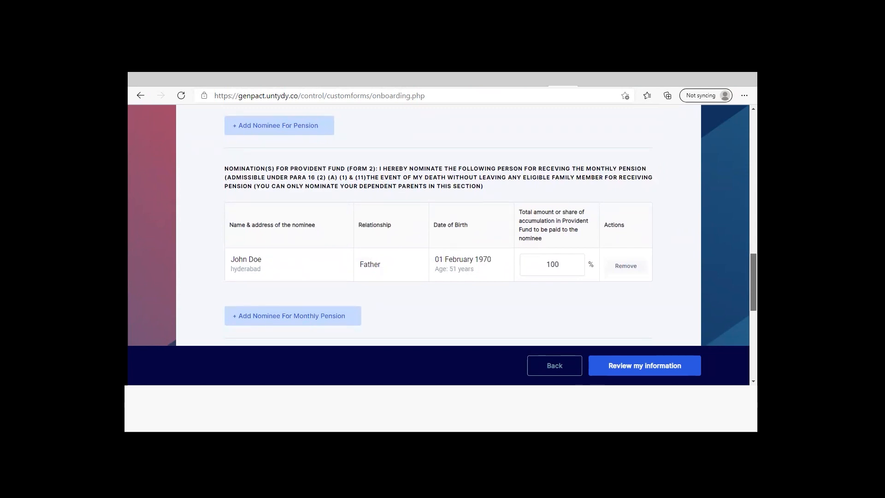
{"action": "scroll", "coordinate": [438, 225], "scroll_direction": "down", "scroll_amount": 2}
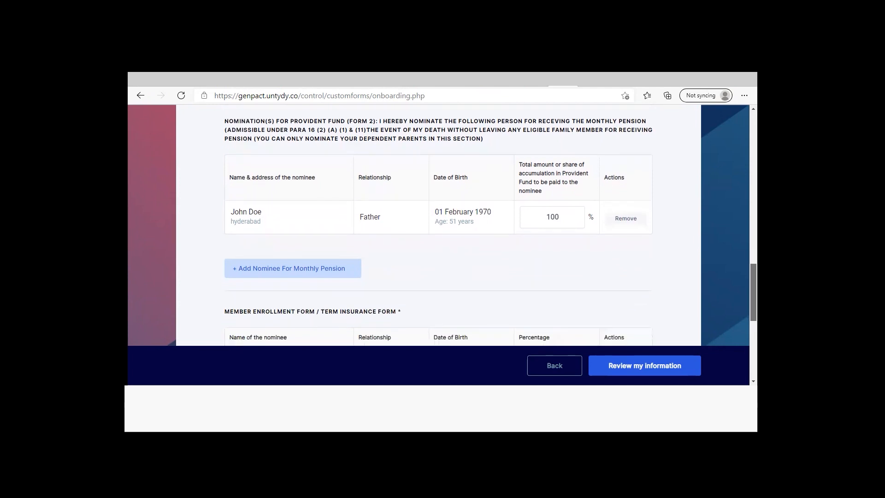
{"action": "scroll", "coordinate": [439, 225], "scroll_direction": "down", "scroll_amount": 2}
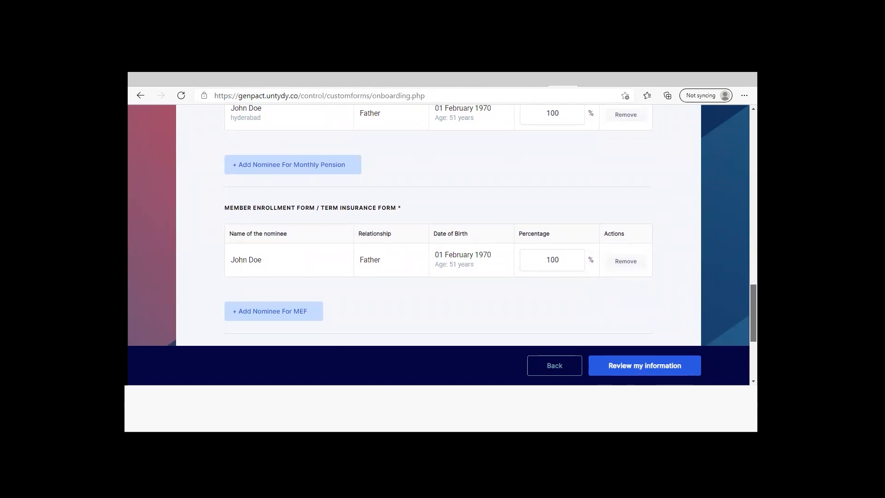
Switch the answer on earlier ESIC membership to Yes, and return it to No
{"action": "scroll", "coordinate": [438, 226], "scroll_direction": "down", "scroll_amount": 2}
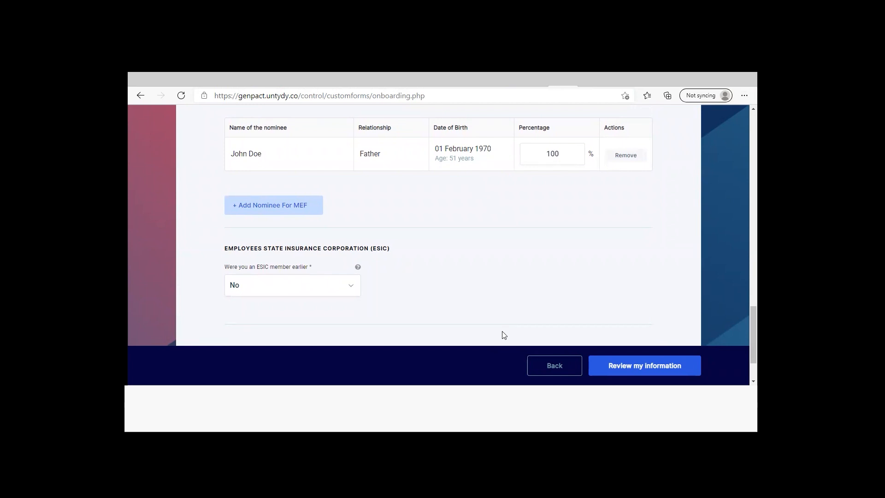
{"action": "left_click", "coordinate": [354, 289]}
{"action": "left_click", "coordinate": [331, 320]}
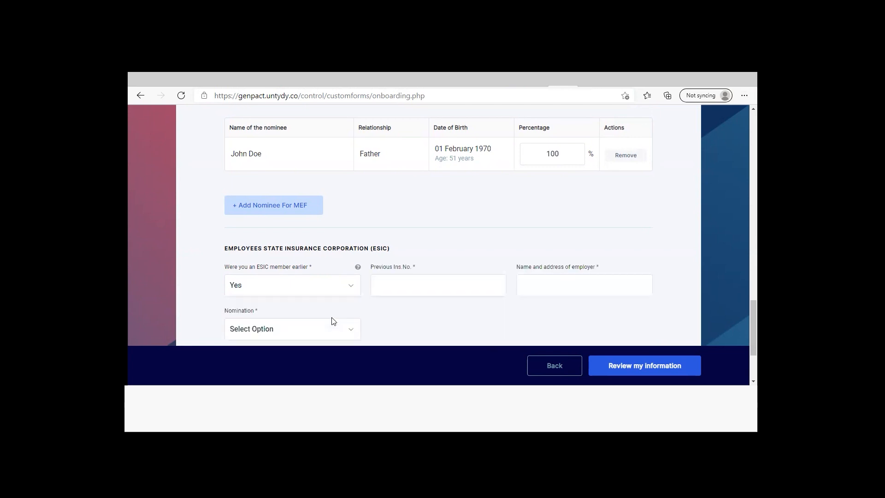
{"action": "scroll", "coordinate": [604, 274], "scroll_direction": "down", "scroll_amount": 2}
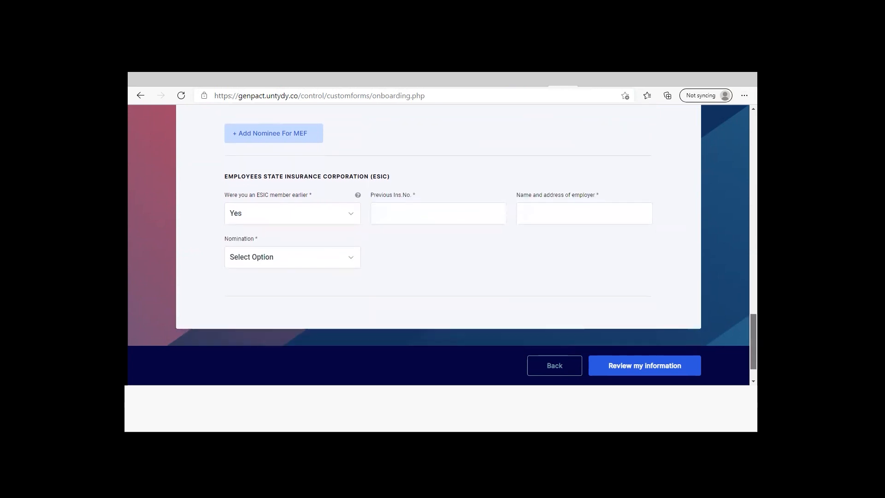
{"action": "left_click", "coordinate": [349, 193]}
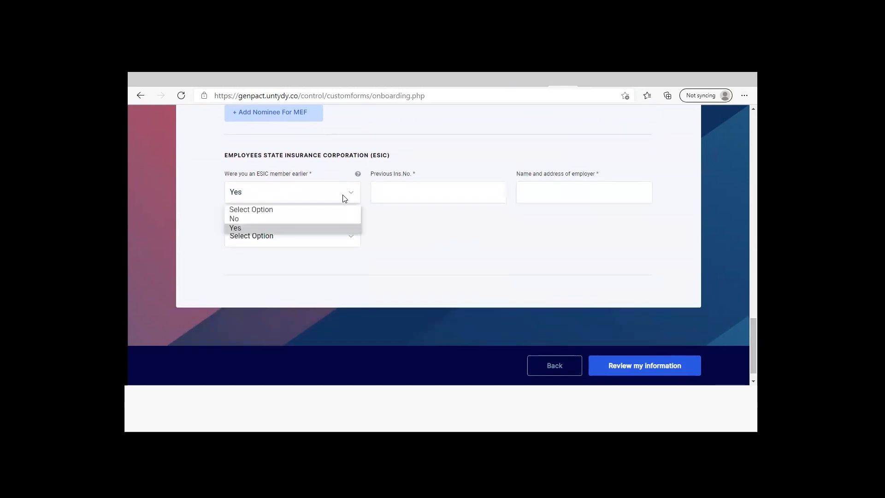
{"action": "left_click", "coordinate": [326, 219]}
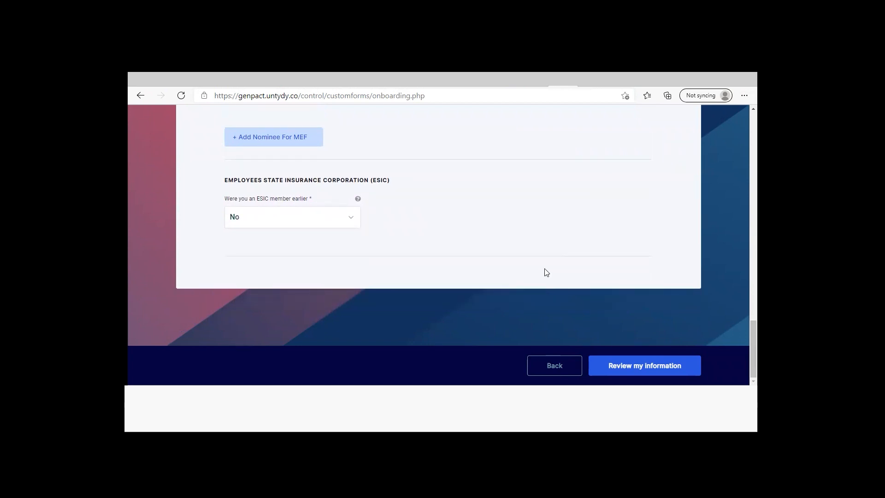
Review the entered information from the personal details through the ESIC section, and submit the application form
{"action": "left_click", "coordinate": [623, 366]}
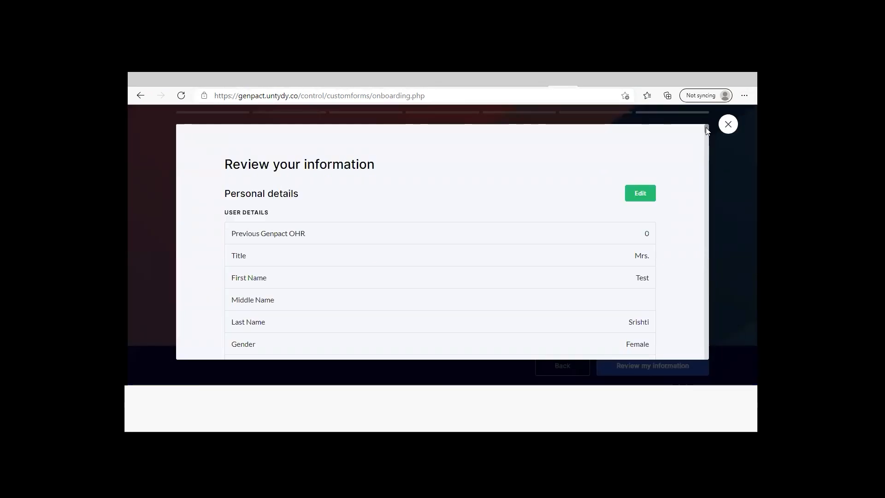
{"action": "scroll", "coordinate": [706, 127], "scroll_direction": "down", "scroll_amount": 2}
{"action": "scroll", "coordinate": [706, 130], "scroll_direction": "down", "scroll_amount": 2}
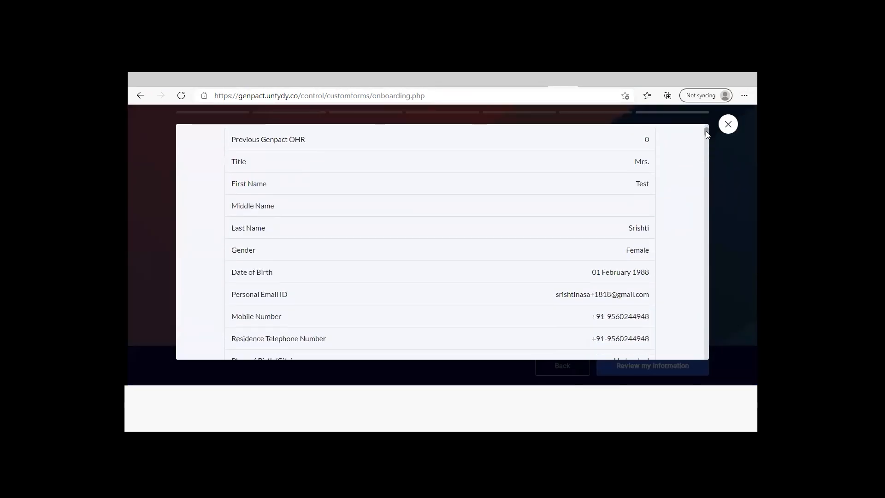
{"action": "left_click_drag", "start_coordinate": [706, 131], "coordinate": [704, 169]}
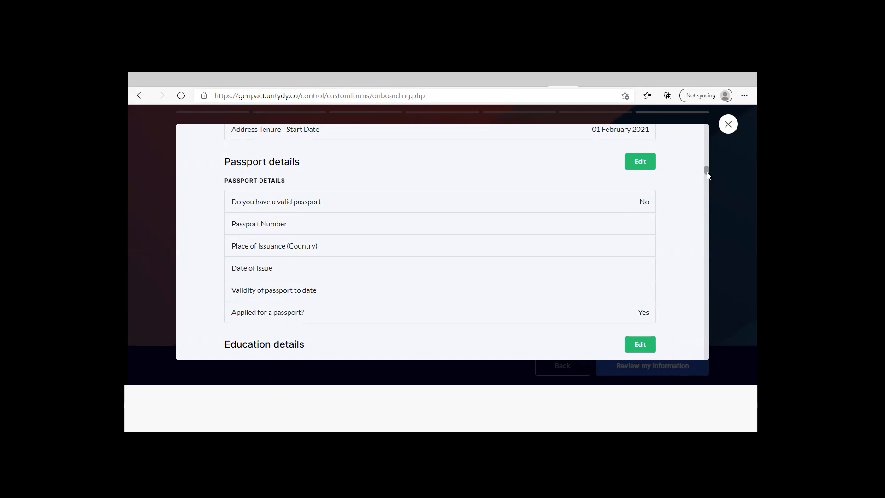
{"action": "left_click_drag", "start_coordinate": [706, 172], "coordinate": [704, 360]}
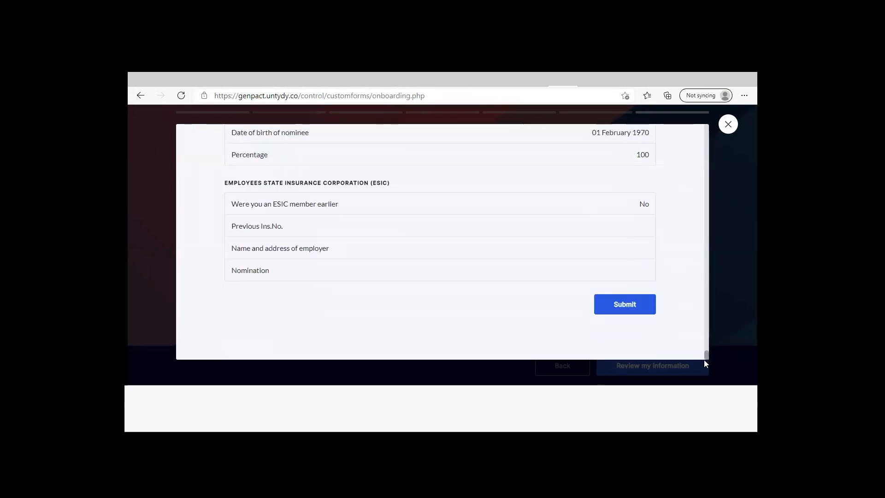
{"action": "left_click", "coordinate": [641, 310]}
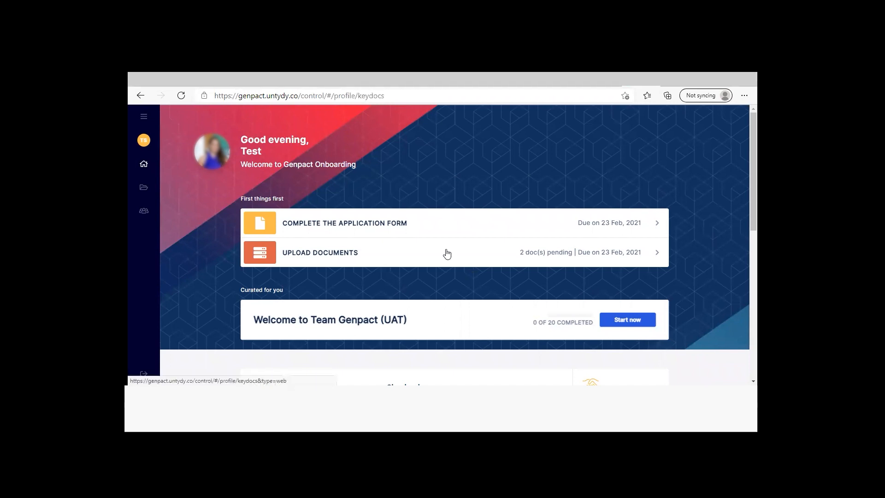
Open the document upload page and examine which documents are requested and which are mandatory
{"action": "left_click", "coordinate": [447, 253]}
{"action": "scroll", "coordinate": [457, 244], "scroll_direction": "down", "scroll_amount": 7}
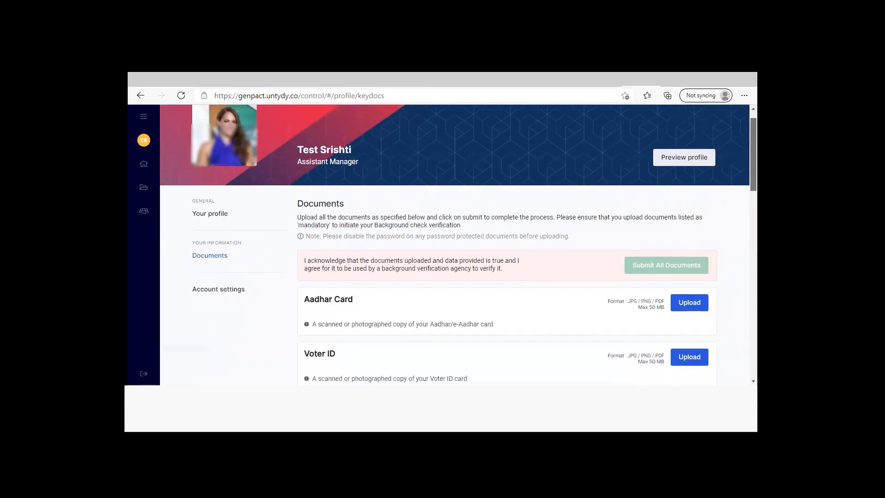
{"action": "scroll", "coordinate": [458, 245], "scroll_direction": "down", "scroll_amount": 6}
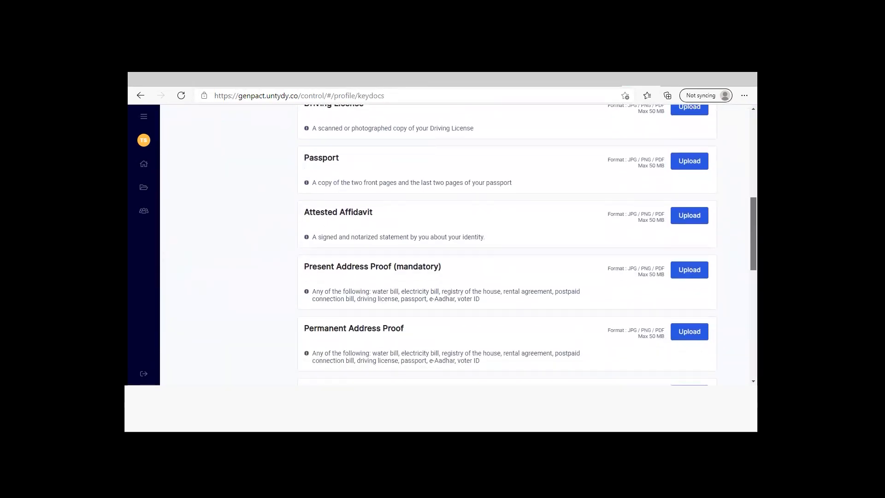
{"action": "scroll", "coordinate": [458, 244], "scroll_direction": "down", "scroll_amount": 3}
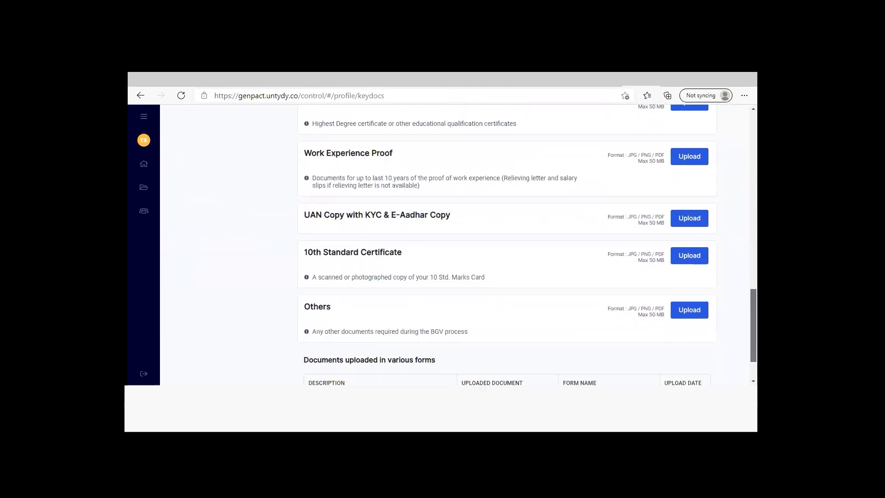
{"action": "scroll", "coordinate": [457, 244], "scroll_direction": "up", "scroll_amount": 4}
{"action": "scroll", "coordinate": [523, 296], "scroll_direction": "up", "scroll_amount": 1}
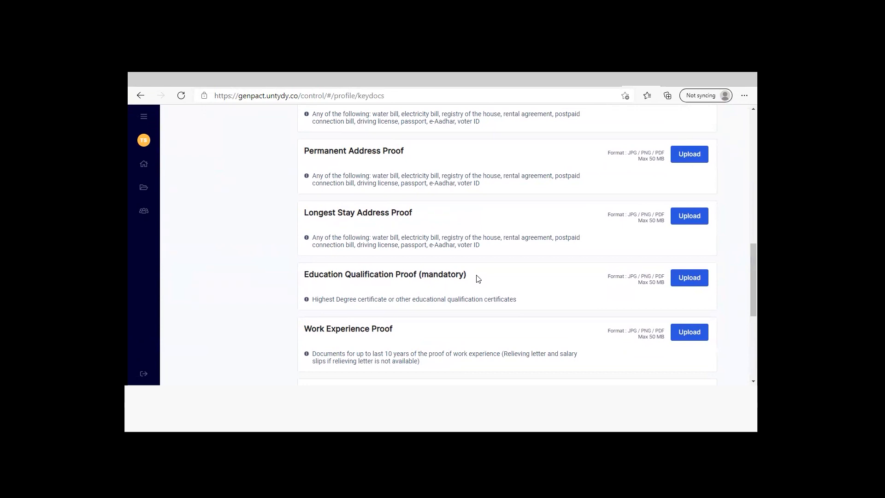
Upload the file Work Experience 1 from the Uploads folder as the Work Experience Proof
{"action": "scroll", "coordinate": [507, 244], "scroll_direction": "up", "scroll_amount": 2}
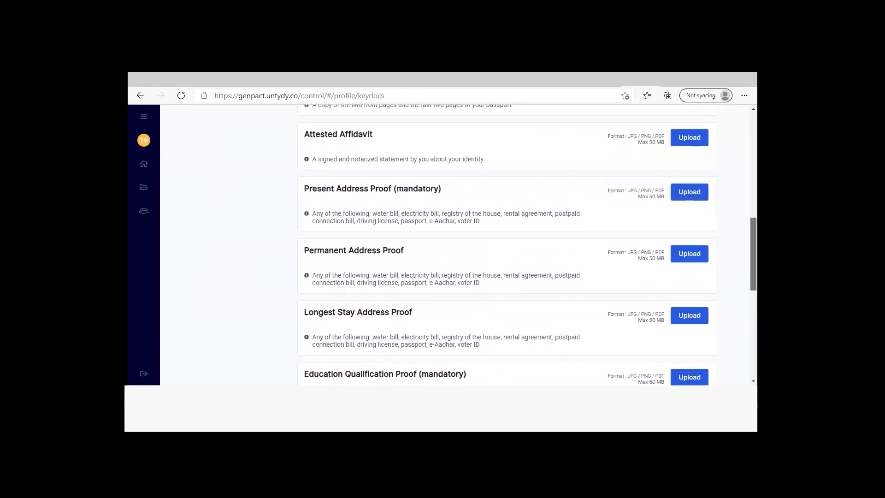
{"action": "scroll", "coordinate": [527, 245], "scroll_direction": "up", "scroll_amount": 4}
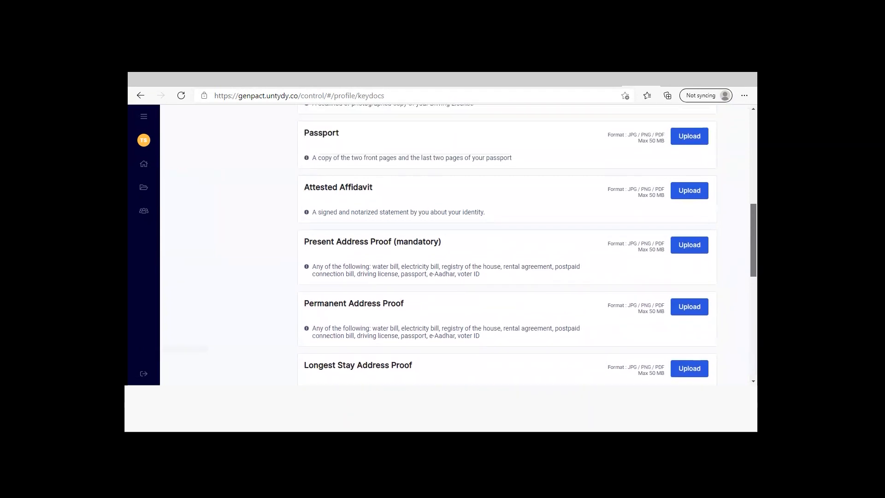
{"action": "scroll", "coordinate": [506, 244], "scroll_direction": "up", "scroll_amount": 3}
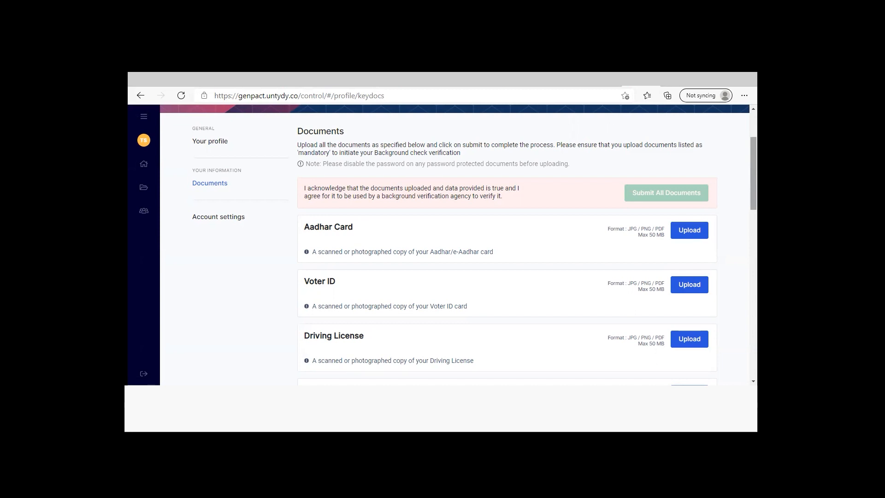
{"action": "scroll", "coordinate": [507, 244], "scroll_direction": "down", "scroll_amount": 6}
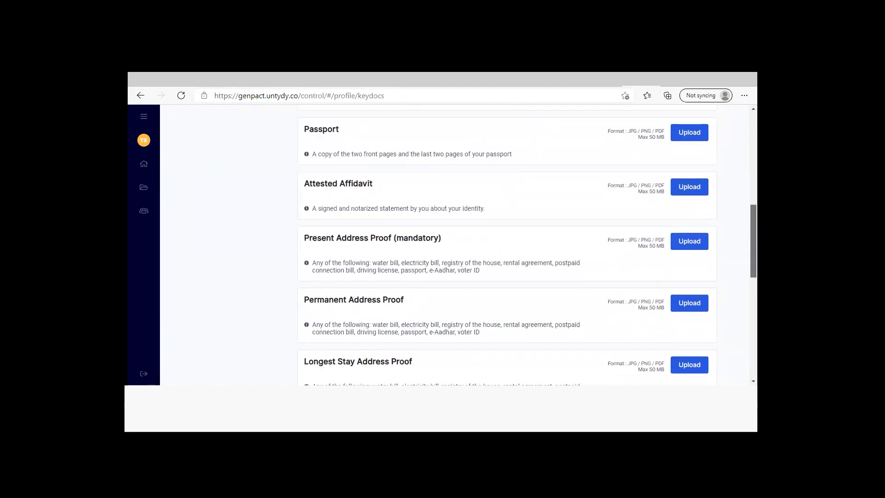
{"action": "scroll", "coordinate": [507, 244], "scroll_direction": "down", "scroll_amount": 2}
{"action": "left_click_drag", "start_coordinate": [753, 262], "coordinate": [753, 272]}
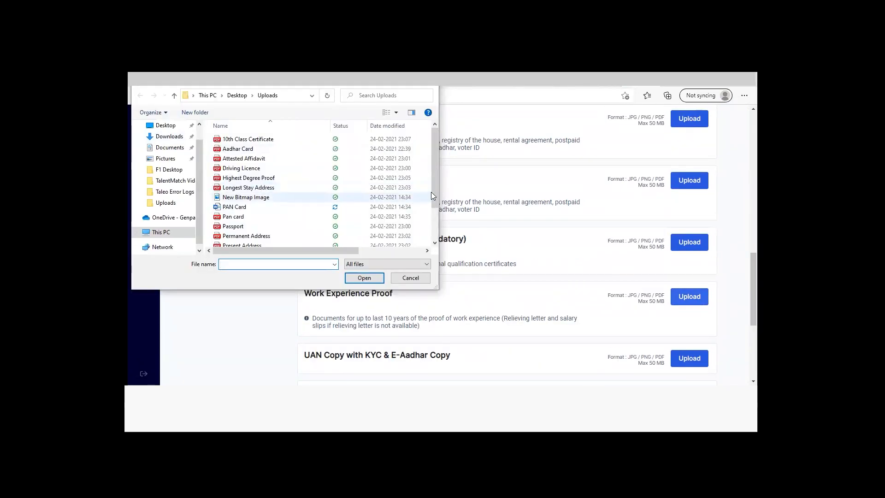
{"action": "scroll", "coordinate": [430, 192], "scroll_direction": "down", "scroll_amount": 2}
{"action": "left_click", "coordinate": [313, 232]}
{"action": "left_click", "coordinate": [364, 278]}
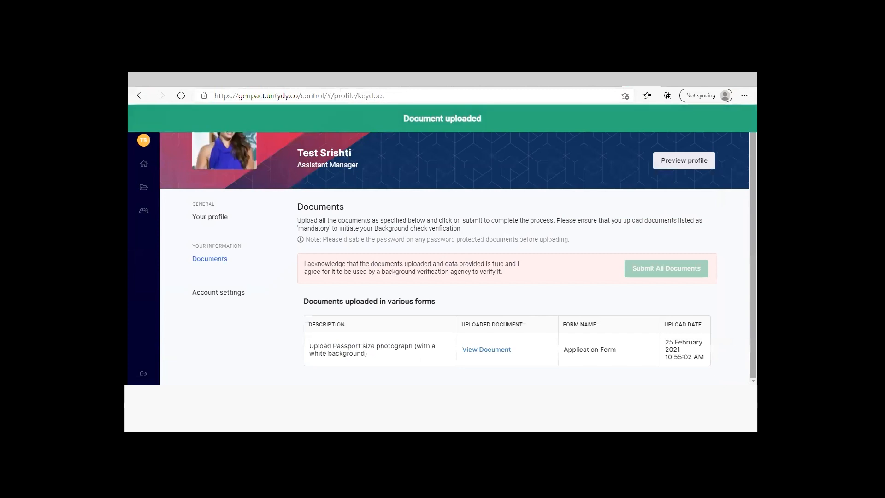
Add the file Work Experience 2 as a further document under Work Experience Proof
{"action": "left_click_drag", "start_coordinate": [753, 267], "coordinate": [753, 300]}
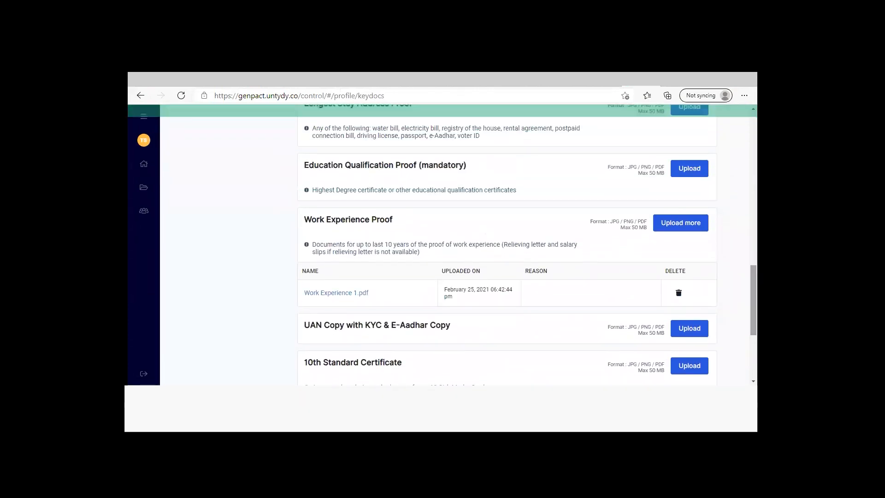
{"action": "left_click", "coordinate": [687, 224]}
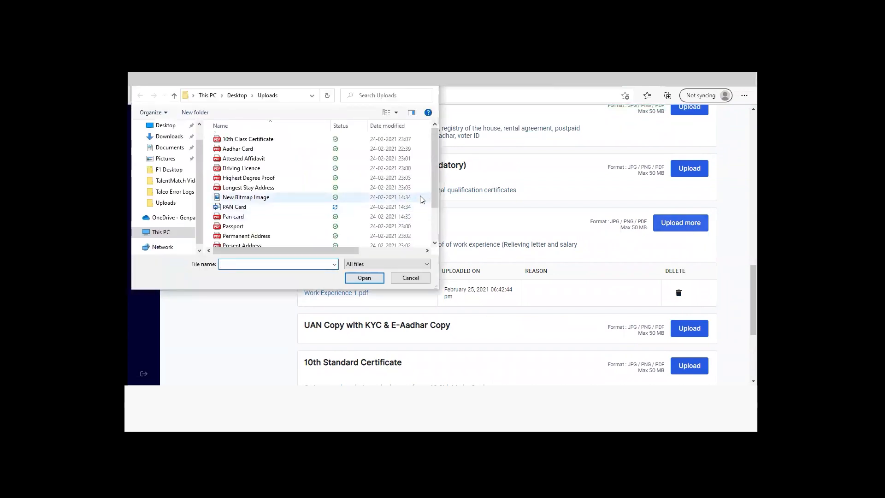
{"action": "scroll", "coordinate": [435, 225], "scroll_direction": "down", "scroll_amount": 3}
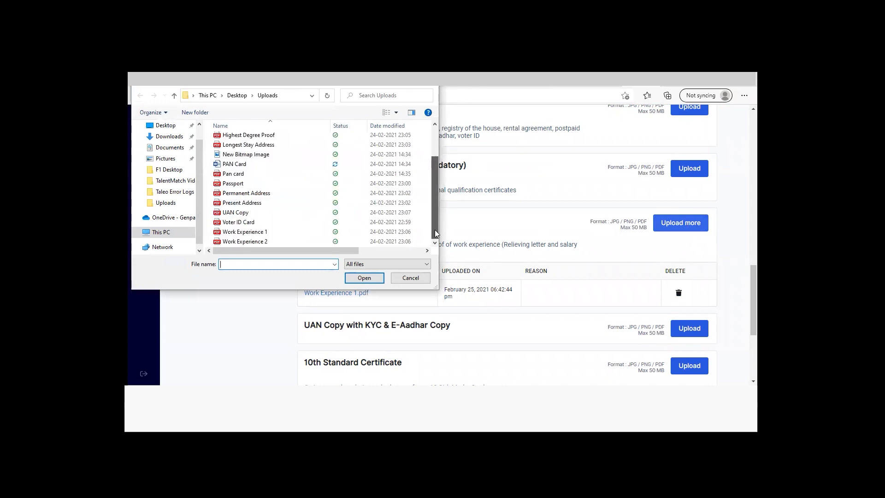
{"action": "left_click", "coordinate": [288, 241]}
{"action": "left_click", "coordinate": [364, 278]}
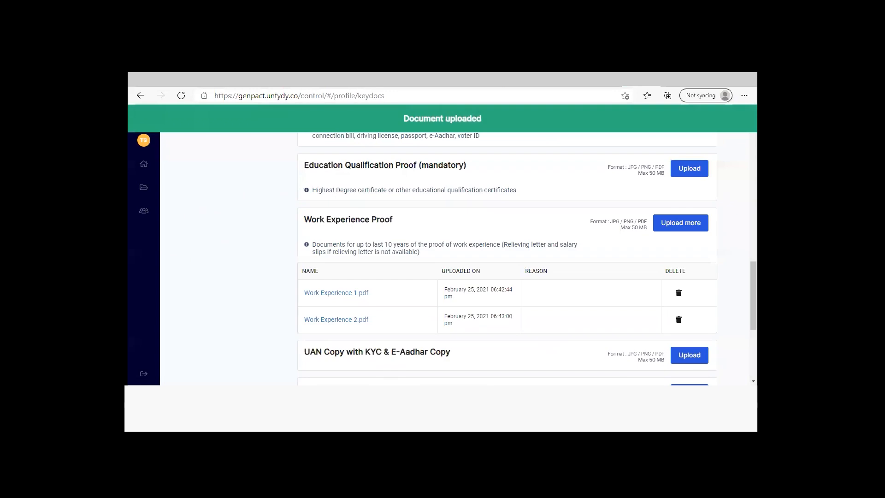
Upload the Aadhar Card file from the Uploads folder to the Aadhar Card entry
{"action": "scroll", "coordinate": [507, 255], "scroll_direction": "down", "scroll_amount": 4}
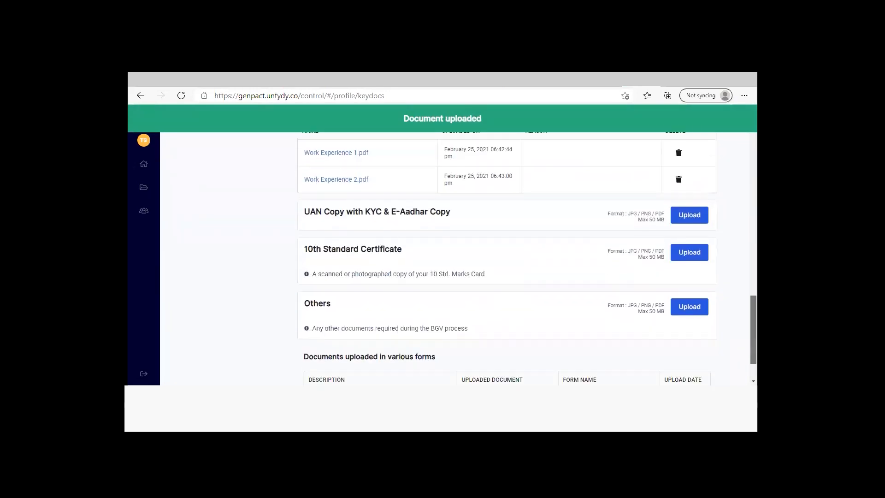
{"action": "scroll", "coordinate": [507, 256], "scroll_direction": "up", "scroll_amount": 10}
{"action": "left_click", "coordinate": [689, 169]}
{"action": "left_click", "coordinate": [249, 149]}
{"action": "left_click", "coordinate": [363, 278]}
Upload the Driving Licence file to the Driving License entry
{"action": "scroll", "coordinate": [447, 279], "scroll_direction": "down", "scroll_amount": 2}
{"action": "left_click", "coordinate": [687, 230]}
{"action": "left_click", "coordinate": [249, 168]}
{"action": "left_click", "coordinate": [363, 277]}
Upload the Passport file to the Passport entry
{"action": "scroll", "coordinate": [507, 256], "scroll_direction": "down", "scroll_amount": 3}
{"action": "left_click", "coordinate": [690, 193]}
{"action": "left_click", "coordinate": [245, 225]}
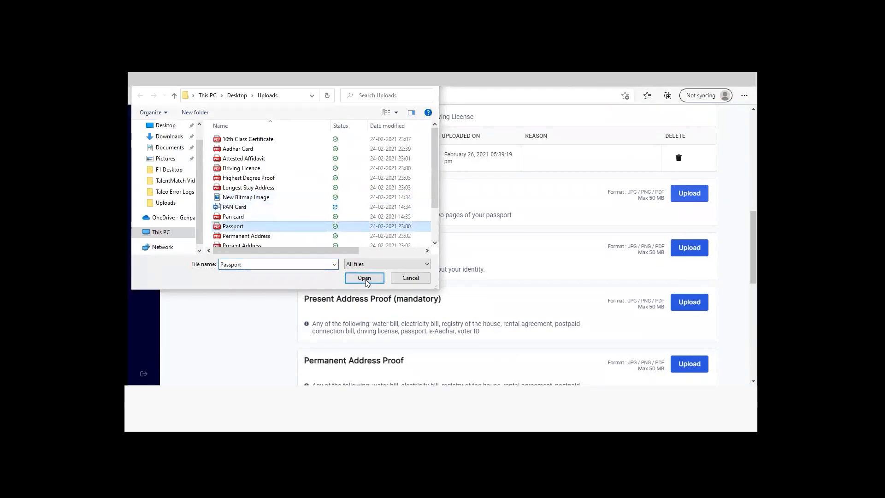
{"action": "left_click", "coordinate": [363, 277]}
Upload the Highest Degree Proof file as the mandatory Education Qualification Proof
{"action": "scroll", "coordinate": [507, 256], "scroll_direction": "down", "scroll_amount": 10}
{"action": "scroll", "coordinate": [507, 255], "scroll_direction": "down", "scroll_amount": 5}
{"action": "scroll", "coordinate": [507, 256], "scroll_direction": "up", "scroll_amount": 5}
{"action": "scroll", "coordinate": [507, 256], "scroll_direction": "up", "scroll_amount": 5}
{"action": "scroll", "coordinate": [507, 256], "scroll_direction": "down", "scroll_amount": 7}
{"action": "left_click", "coordinate": [690, 270]}
{"action": "left_click", "coordinate": [240, 179]}
{"action": "left_click", "coordinate": [364, 276]}
Upload a document for the mandatory Present Address Proof
{"action": "scroll", "coordinate": [679, 331], "scroll_direction": "up", "scroll_amount": 10}
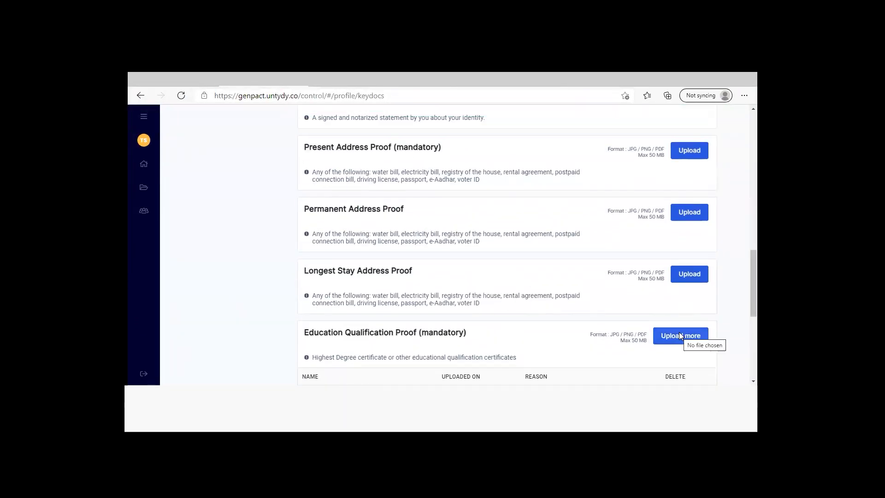
{"action": "left_click", "coordinate": [689, 273]}
{"action": "left_click", "coordinate": [361, 276]}
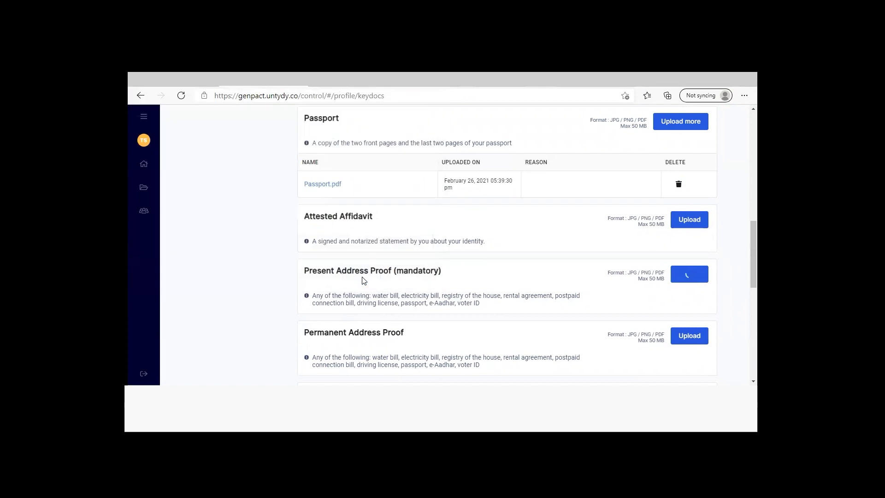
Accept the acknowledgement for background verification by submitting all uploaded documents
{"action": "scroll", "coordinate": [362, 279], "scroll_direction": "up", "scroll_amount": 6}
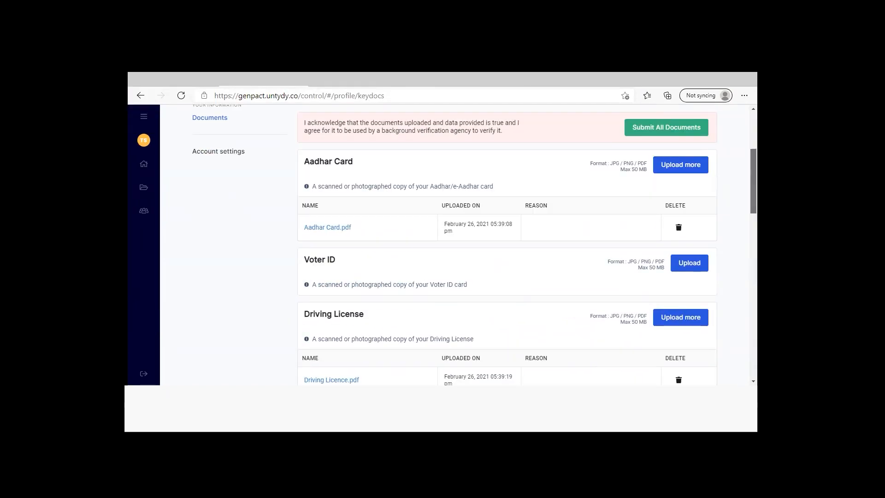
{"action": "mouse_move", "coordinate": [753, 181]}
{"action": "left_mouse_down"}
{"action": "mouse_move", "coordinate": [753, 292]}
{"action": "mouse_move", "coordinate": [753, 171]}
{"action": "mouse_move", "coordinate": [753, 178]}
{"action": "left_mouse_up"}
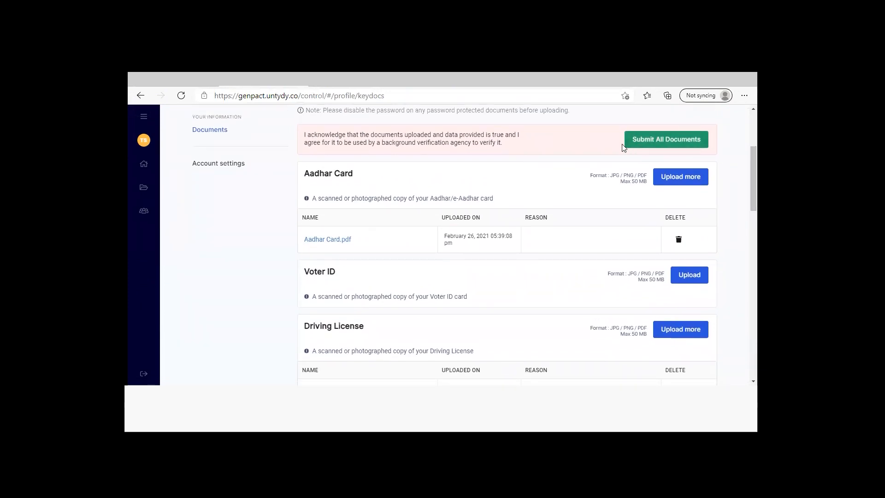
{"action": "left_click", "coordinate": [679, 140]}
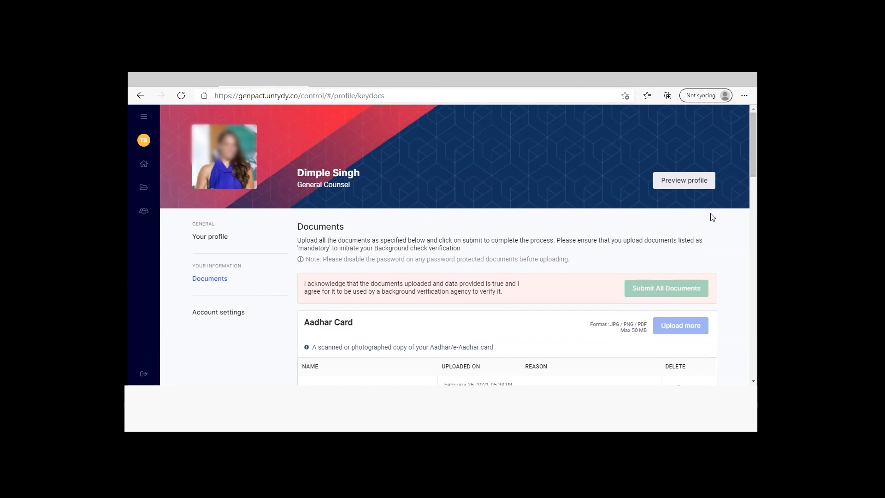
Preview the profile, examine its summary and organisation details, and close the preview
{"action": "left_click", "coordinate": [688, 184]}
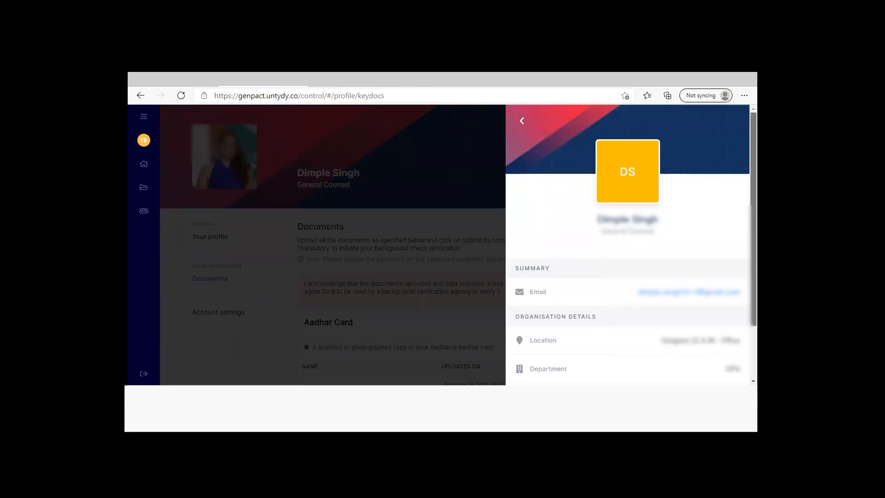
{"action": "scroll", "coordinate": [740, 225], "scroll_direction": "down", "scroll_amount": 2}
{"action": "scroll", "coordinate": [630, 244], "scroll_direction": "down", "scroll_amount": 3}
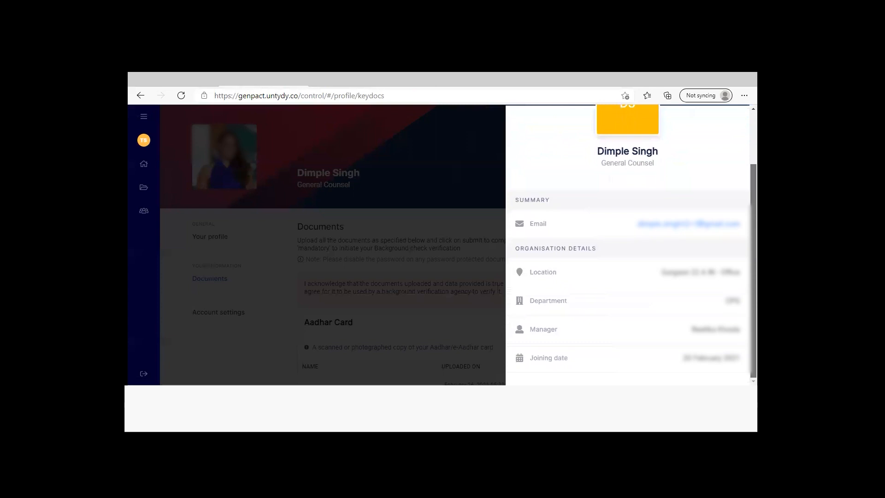
{"action": "left_click", "coordinate": [471, 218]}
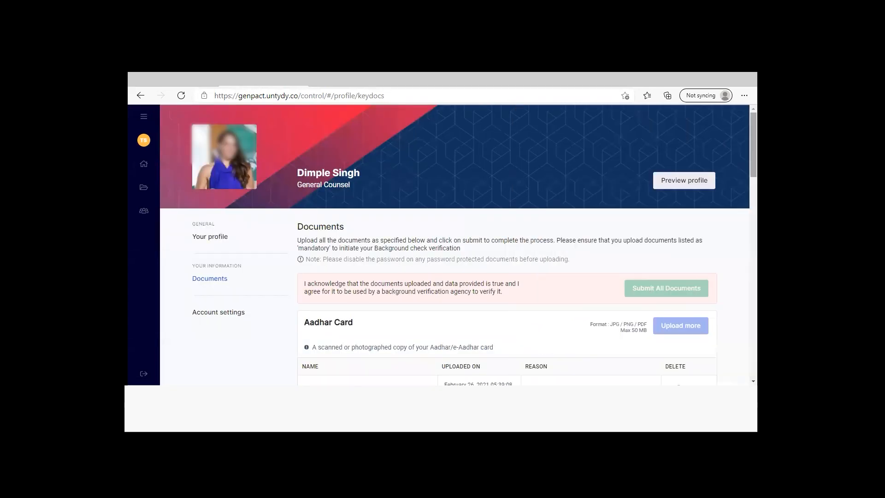